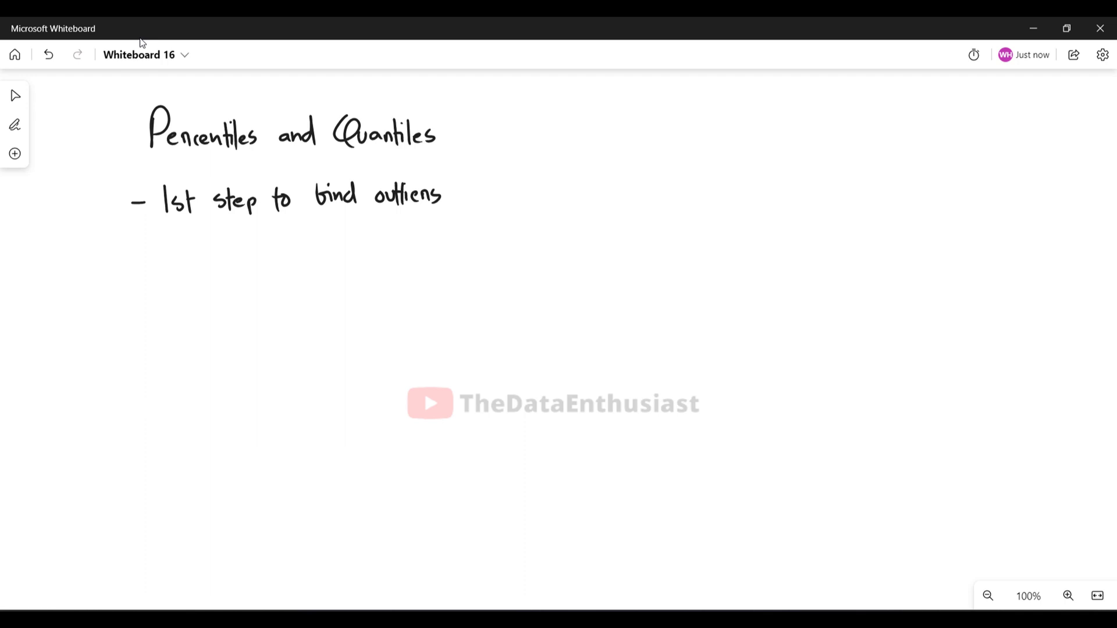
Draw a dash for the second bullet, undo stray strokes, and write 'What is'.
{"action": "mouse_move", "coordinate": [130, 248]}
{"action": "left_mouse_down"}
{"action": "mouse_move", "coordinate": [207, 264]}
{"action": "mouse_move", "coordinate": [207, 250]}
{"action": "mouse_move", "coordinate": [222, 267]}
{"action": "left_mouse_up"}
{"action": "key", "text": "ctrl+z"}
{"action": "key", "text": "ctrl+z"}
{"action": "mouse_move", "coordinate": [228, 247]}
{"action": "left_mouse_down"}
{"action": "mouse_move", "coordinate": [229, 268]}
{"action": "mouse_move", "coordinate": [235, 256]}
{"action": "left_mouse_up"}
{"action": "left_click_drag", "start_coordinate": [251, 256], "coordinate": [252, 265]}
{"action": "left_click_drag", "start_coordinate": [265, 256], "coordinate": [259, 265]}
{"action": "mouse_move", "coordinate": [288, 250]}
{"action": "left_mouse_down"}
{"action": "mouse_move", "coordinate": [289, 269]}
{"action": "mouse_move", "coordinate": [308, 265]}
{"action": "left_mouse_up"}
Finish 'percentiles?' and write the Bengali definition mentioning value and % observation.
{"action": "left_click_drag", "start_coordinate": [310, 255], "coordinate": [346, 263]}
{"action": "mouse_move", "coordinate": [350, 241]}
{"action": "left_mouse_down"}
{"action": "mouse_move", "coordinate": [351, 263]}
{"action": "mouse_move", "coordinate": [354, 250]}
{"action": "left_mouse_up"}
{"action": "left_click_drag", "start_coordinate": [358, 252], "coordinate": [359, 263]}
{"action": "left_click_drag", "start_coordinate": [359, 238], "coordinate": [367, 268]}
{"action": "left_click_drag", "start_coordinate": [368, 260], "coordinate": [379, 265]}
{"action": "left_click_drag", "start_coordinate": [392, 250], "coordinate": [384, 263]}
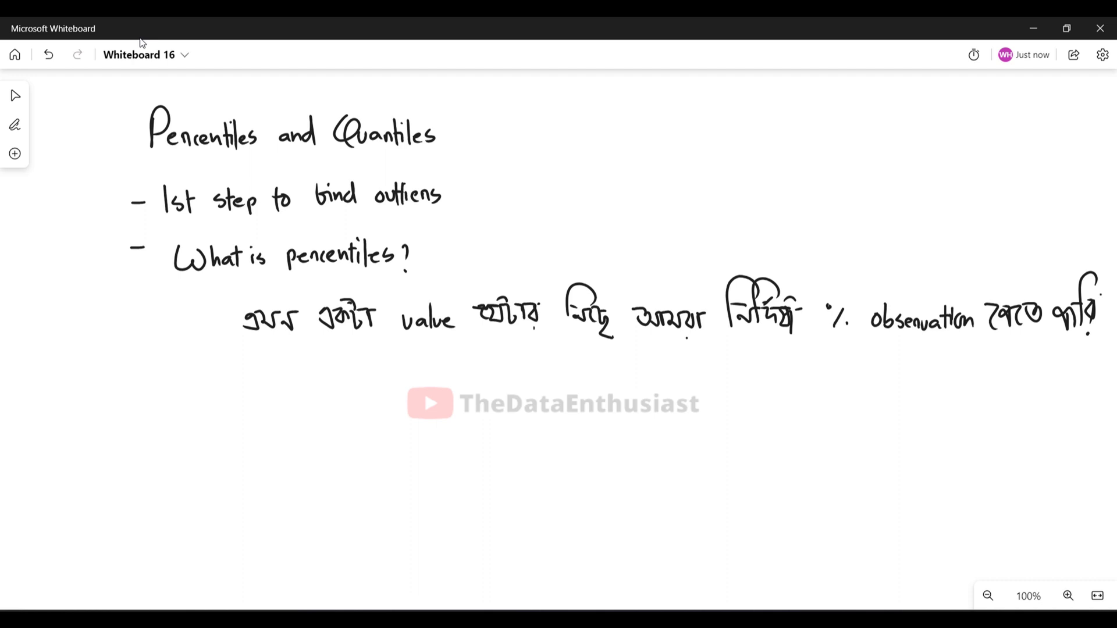
Write '75th Percentile →' below the definition, undoing mistaken strokes.
{"action": "mouse_move", "coordinate": [162, 382]}
{"action": "left_mouse_down"}
{"action": "mouse_move", "coordinate": [167, 410]}
{"action": "mouse_move", "coordinate": [185, 408]}
{"action": "left_mouse_up"}
{"action": "left_click_drag", "start_coordinate": [207, 370], "coordinate": [207, 392]}
{"action": "mouse_move", "coordinate": [201, 378]}
{"action": "left_mouse_down"}
{"action": "mouse_move", "coordinate": [182, 408]}
{"action": "mouse_move", "coordinate": [219, 392]}
{"action": "mouse_move", "coordinate": [236, 408]}
{"action": "left_mouse_up"}
{"action": "left_click_drag", "start_coordinate": [248, 401], "coordinate": [337, 408]}
{"action": "left_click_drag", "start_coordinate": [372, 402], "coordinate": [402, 399]}
{"action": "left_click_drag", "start_coordinate": [454, 389], "coordinate": [460, 410]}
{"action": "left_click_drag", "start_coordinate": [483, 390], "coordinate": [477, 410]}
{"action": "left_click_drag", "start_coordinate": [491, 390], "coordinate": [506, 405]}
{"action": "key", "text": "ctrl+z"}
{"action": "key", "text": "ctrl+z"}
{"action": "key", "text": "ctrl+z"}
Continue the line with 'This value is more than'.
{"action": "left_click_drag", "start_coordinate": [434, 387], "coordinate": [458, 384]}
{"action": "mouse_move", "coordinate": [448, 385]}
{"action": "left_mouse_down"}
{"action": "mouse_move", "coordinate": [447, 410]}
{"action": "mouse_move", "coordinate": [475, 410]}
{"action": "left_mouse_up"}
{"action": "left_click_drag", "start_coordinate": [477, 401], "coordinate": [492, 410]}
{"action": "left_click_drag", "start_coordinate": [495, 396], "coordinate": [520, 410]}
{"action": "left_click_drag", "start_coordinate": [522, 399], "coordinate": [544, 410]}
{"action": "left_click_drag", "start_coordinate": [566, 398], "coordinate": [580, 411]}
{"action": "left_click_drag", "start_coordinate": [595, 407], "coordinate": [647, 407]}
{"action": "mouse_move", "coordinate": [660, 384]}
{"action": "left_mouse_down"}
{"action": "mouse_move", "coordinate": [678, 407]}
{"action": "mouse_move", "coordinate": [740, 413]}
{"action": "left_mouse_up"}
{"action": "left_click", "coordinate": [734, 393]}
Finish the sentence with '75% of all data'.
{"action": "mouse_move", "coordinate": [748, 390]}
{"action": "left_mouse_down"}
{"action": "mouse_move", "coordinate": [763, 391]}
{"action": "mouse_move", "coordinate": [756, 411]}
{"action": "left_mouse_up"}
{"action": "mouse_move", "coordinate": [774, 387]}
{"action": "left_mouse_down"}
{"action": "mouse_move", "coordinate": [764, 409]}
{"action": "mouse_move", "coordinate": [812, 411]}
{"action": "left_mouse_up"}
{"action": "left_click", "coordinate": [778, 407]}
{"action": "left_click_drag", "start_coordinate": [812, 408], "coordinate": [852, 410]}
{"action": "mouse_move", "coordinate": [859, 388]}
{"action": "left_mouse_down"}
{"action": "mouse_move", "coordinate": [858, 412]}
{"action": "mouse_move", "coordinate": [883, 409]}
{"action": "left_mouse_up"}
{"action": "left_click_drag", "start_coordinate": [898, 398], "coordinate": [908, 409]}
{"action": "mouse_move", "coordinate": [901, 392]}
{"action": "left_mouse_down"}
{"action": "mouse_move", "coordinate": [917, 391]}
{"action": "mouse_move", "coordinate": [929, 414]}
{"action": "left_mouse_up"}
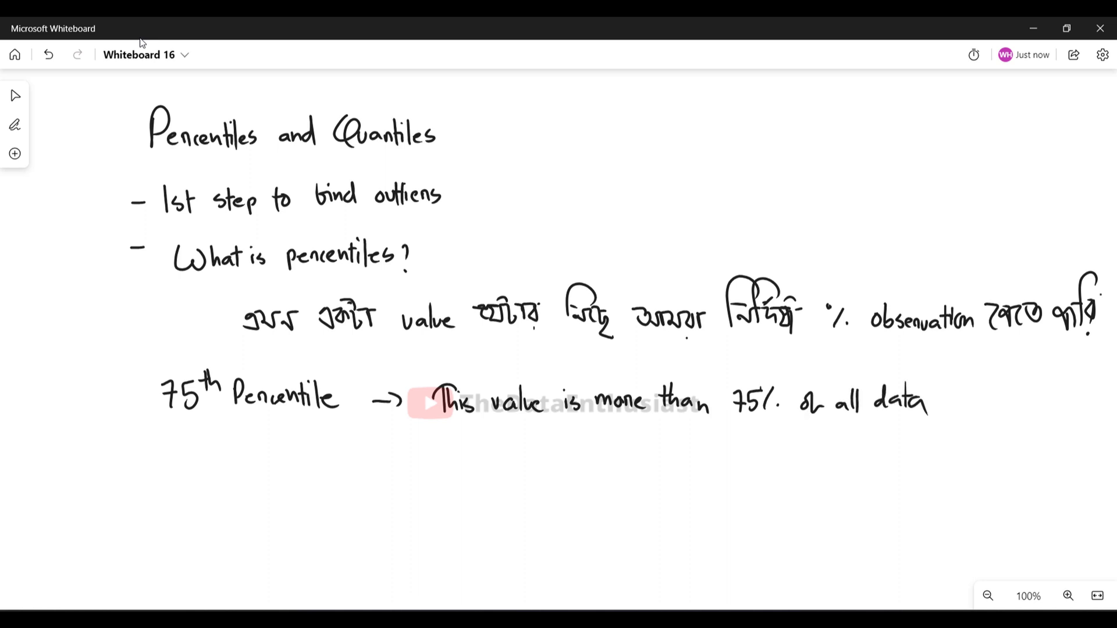
Underline '75th Percentile' and '75% of all data', then write '75% of all data is less than this value'.
{"action": "left_click_drag", "start_coordinate": [157, 430], "coordinate": [306, 438]}
{"action": "left_click_drag", "start_coordinate": [733, 430], "coordinate": [906, 448]}
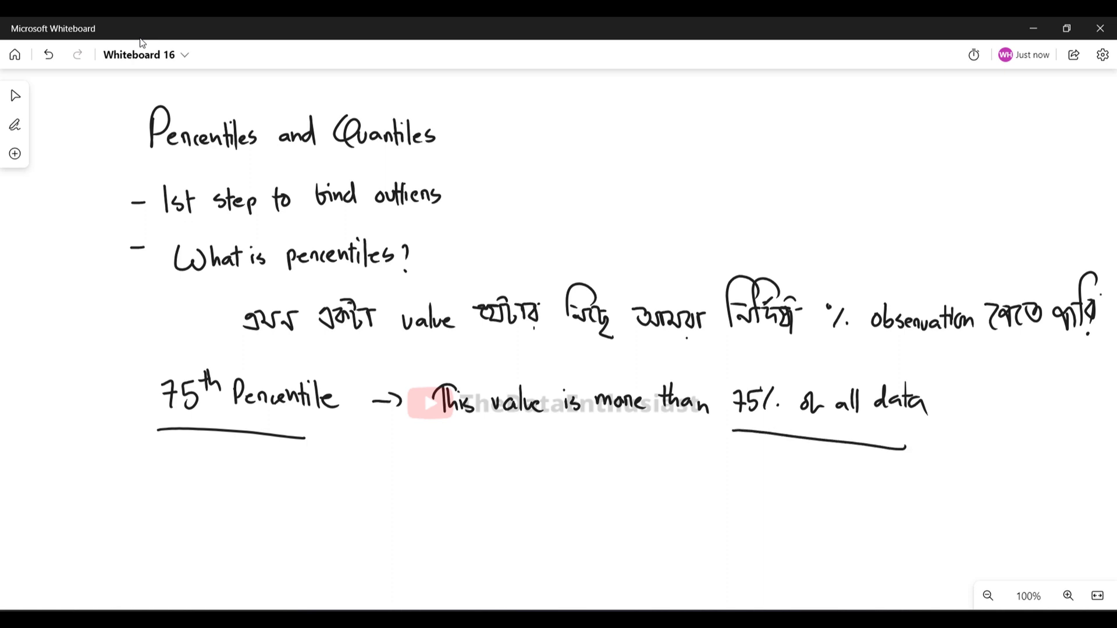
{"action": "mouse_move", "coordinate": [435, 470]}
{"action": "left_mouse_down"}
{"action": "mouse_move", "coordinate": [464, 469]}
{"action": "mouse_move", "coordinate": [457, 489]}
{"action": "mouse_move", "coordinate": [477, 478]}
{"action": "mouse_move", "coordinate": [487, 490]}
{"action": "mouse_move", "coordinate": [473, 471]}
{"action": "mouse_move", "coordinate": [518, 489]}
{"action": "mouse_move", "coordinate": [853, 479]}
{"action": "mouse_move", "coordinate": [879, 494]}
{"action": "mouse_move", "coordinate": [919, 494]}
{"action": "left_mouse_up"}
{"action": "mouse_move", "coordinate": [930, 470]}
{"action": "left_mouse_down"}
{"action": "mouse_move", "coordinate": [929, 496]}
{"action": "mouse_move", "coordinate": [949, 496]}
{"action": "left_mouse_up"}
{"action": "left_click_drag", "start_coordinate": [950, 492], "coordinate": [961, 499]}
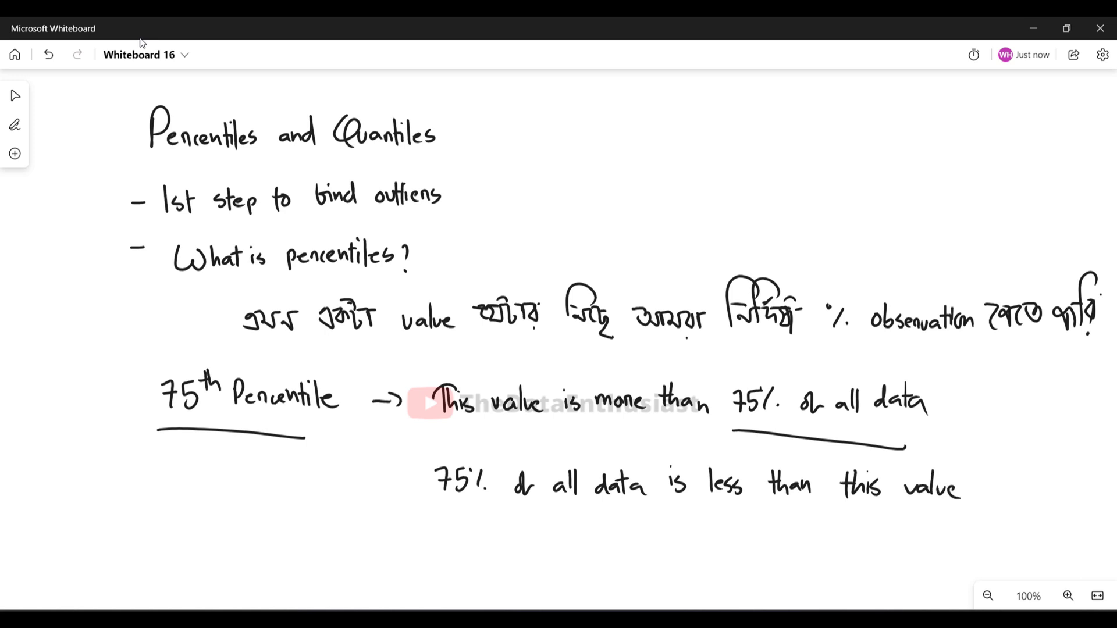
Below the definitions, draw a stick figure with an arrow and '80' beside it.
{"action": "scroll", "coordinate": [559, 338], "scroll_direction": "down", "scroll_amount": 5}
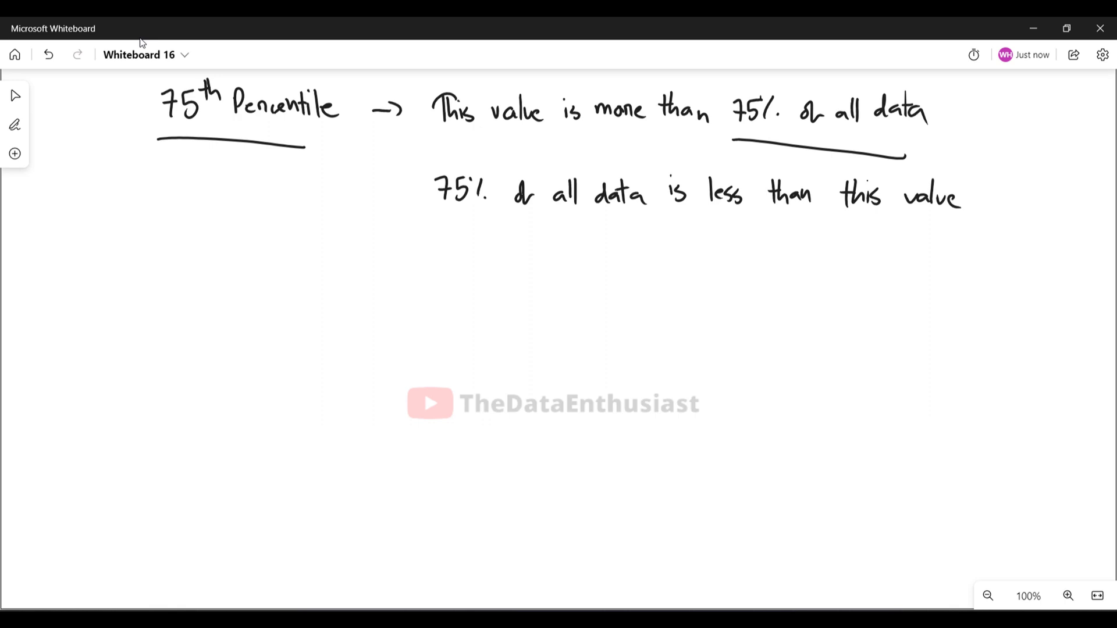
{"action": "mouse_move", "coordinate": [254, 277]}
{"action": "left_mouse_down"}
{"action": "mouse_move", "coordinate": [231, 309]}
{"action": "mouse_move", "coordinate": [263, 309]}
{"action": "left_mouse_up"}
{"action": "mouse_move", "coordinate": [249, 294]}
{"action": "left_mouse_down"}
{"action": "mouse_move", "coordinate": [235, 339]}
{"action": "mouse_move", "coordinate": [263, 347]}
{"action": "left_mouse_up"}
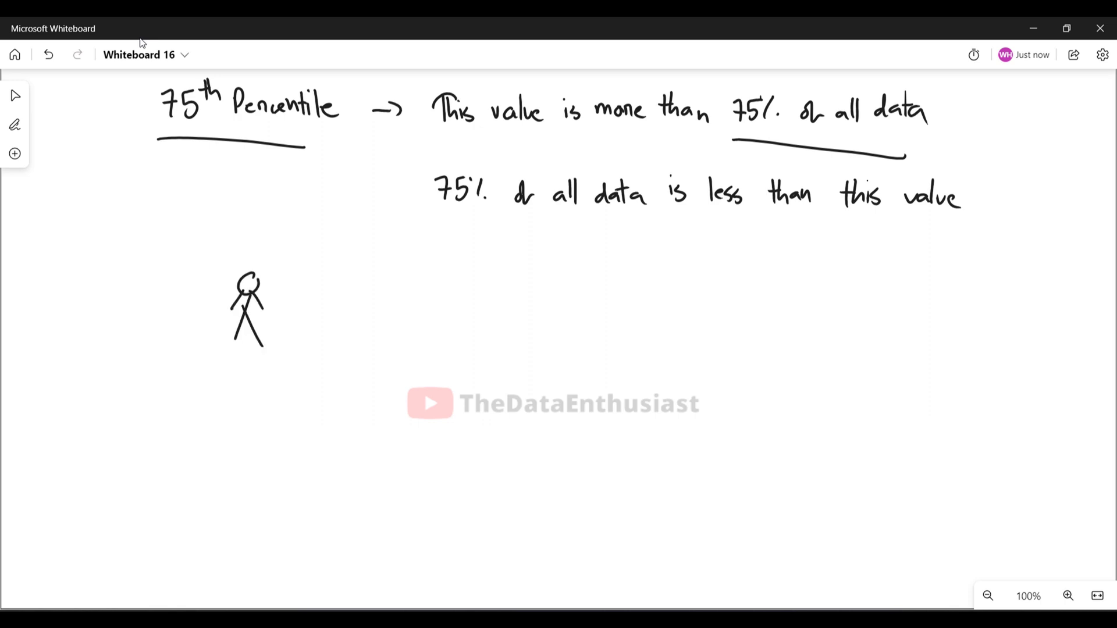
{"action": "left_click_drag", "start_coordinate": [288, 277], "coordinate": [308, 267]}
{"action": "mouse_move", "coordinate": [307, 258]}
{"action": "left_mouse_down"}
{"action": "mouse_move", "coordinate": [310, 278]}
{"action": "mouse_move", "coordinate": [346, 257]}
{"action": "left_mouse_up"}
{"action": "mouse_move", "coordinate": [355, 255]}
{"action": "left_mouse_down"}
{"action": "mouse_move", "coordinate": [354, 267]}
{"action": "mouse_move", "coordinate": [361, 259]}
{"action": "left_mouse_up"}
{"action": "left_click", "coordinate": [363, 246]}
Complete the label as '80th percentile'.
{"action": "left_click_drag", "start_coordinate": [358, 250], "coordinate": [385, 273]}
{"action": "left_click_drag", "start_coordinate": [386, 257], "coordinate": [402, 266]}
{"action": "left_click_drag", "start_coordinate": [403, 257], "coordinate": [416, 268]}
{"action": "left_click_drag", "start_coordinate": [421, 265], "coordinate": [442, 269]}
{"action": "left_click_drag", "start_coordinate": [436, 256], "coordinate": [462, 269]}
{"action": "left_click", "coordinate": [453, 241]}
{"action": "left_click_drag", "start_coordinate": [463, 262], "coordinate": [512, 313]}
Draw a curved arrow to a first Bengali explanation line with a percentage.
{"action": "left_click_drag", "start_coordinate": [515, 306], "coordinate": [519, 317]}
{"action": "left_click_drag", "start_coordinate": [542, 290], "coordinate": [640, 291]}
{"action": "mouse_move", "coordinate": [640, 279]}
{"action": "left_mouse_down"}
{"action": "mouse_move", "coordinate": [667, 301]}
{"action": "mouse_move", "coordinate": [686, 296]}
{"action": "left_mouse_up"}
{"action": "left_click_drag", "start_coordinate": [710, 275], "coordinate": [708, 295]}
{"action": "left_click_drag", "start_coordinate": [725, 275], "coordinate": [728, 292]}
{"action": "mouse_move", "coordinate": [751, 270]}
{"action": "left_mouse_down"}
{"action": "mouse_move", "coordinate": [743, 295]}
{"action": "mouse_move", "coordinate": [806, 280]}
{"action": "left_mouse_up"}
{"action": "left_click", "coordinate": [755, 292]}
{"action": "left_click_drag", "start_coordinate": [807, 277], "coordinate": [823, 291]}
{"action": "left_click_drag", "start_coordinate": [849, 291], "coordinate": [900, 269]}
{"action": "mouse_move", "coordinate": [915, 273]}
{"action": "left_mouse_down"}
{"action": "mouse_move", "coordinate": [936, 286]}
{"action": "mouse_move", "coordinate": [977, 283]}
{"action": "left_mouse_up"}
{"action": "left_click_drag", "start_coordinate": [972, 269], "coordinate": [985, 257]}
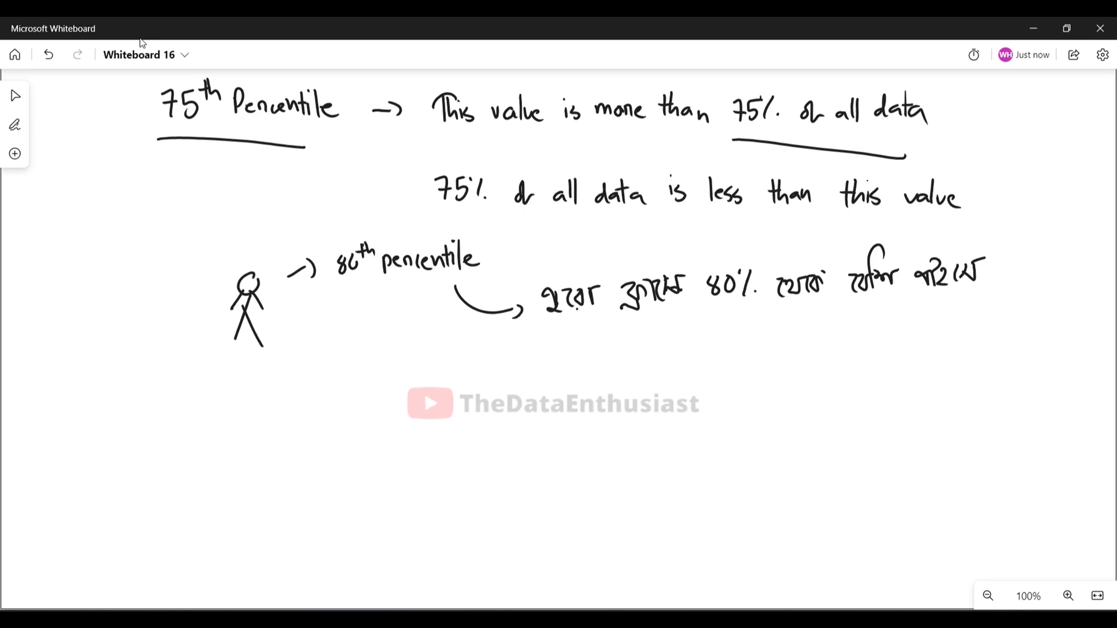
Draw a second curved arrow to a Bengali note saying '80% student' scored less.
{"action": "left_click_drag", "start_coordinate": [469, 312], "coordinate": [499, 385]}
{"action": "left_click_drag", "start_coordinate": [494, 367], "coordinate": [499, 386]}
{"action": "left_click_drag", "start_coordinate": [560, 368], "coordinate": [577, 386]}
{"action": "mouse_move", "coordinate": [600, 364]}
{"action": "left_mouse_down"}
{"action": "mouse_move", "coordinate": [615, 385]}
{"action": "mouse_move", "coordinate": [669, 389]}
{"action": "left_mouse_up"}
{"action": "left_click_drag", "start_coordinate": [674, 377], "coordinate": [731, 384]}
{"action": "mouse_move", "coordinate": [755, 362]}
{"action": "left_mouse_down"}
{"action": "mouse_move", "coordinate": [858, 370]}
{"action": "mouse_move", "coordinate": [869, 352]}
{"action": "mouse_move", "coordinate": [913, 351]}
{"action": "mouse_move", "coordinate": [917, 366]}
{"action": "left_mouse_up"}
{"action": "left_click_drag", "start_coordinate": [939, 355], "coordinate": [979, 373]}
{"action": "left_click_drag", "start_coordinate": [978, 356], "coordinate": [1016, 352]}
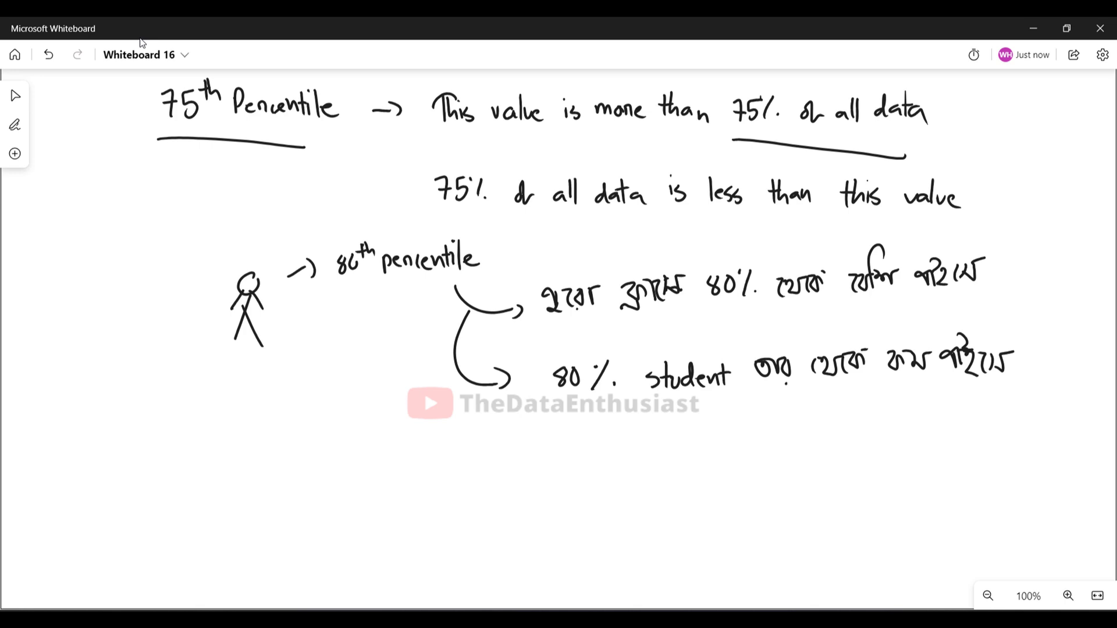
{"action": "scroll", "coordinate": [558, 291], "scroll_direction": "down", "scroll_amount": 5}
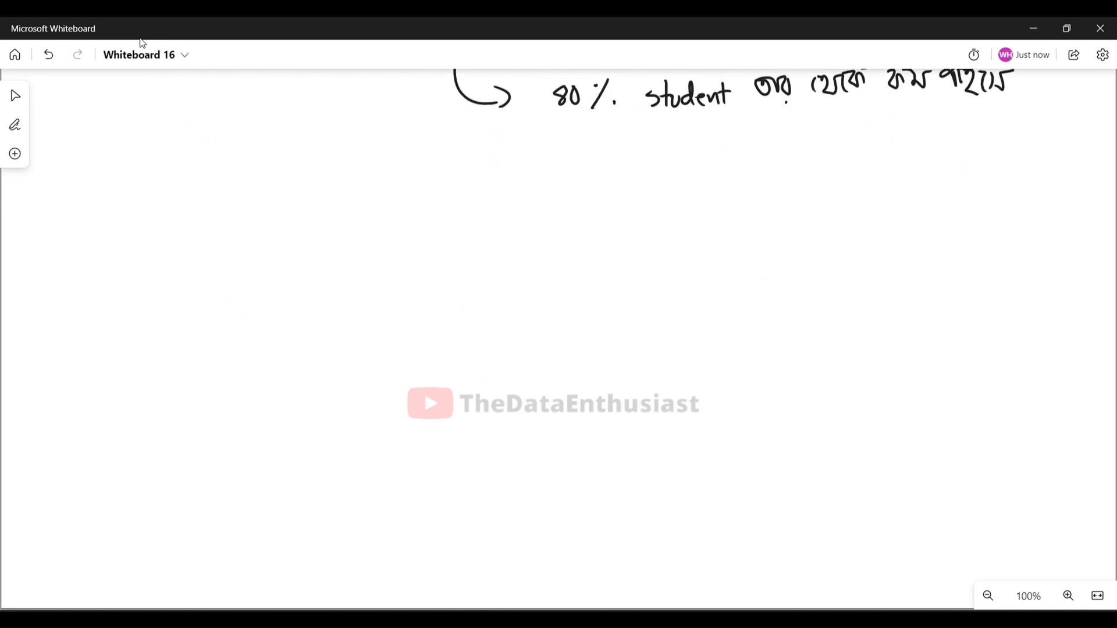
On empty space below, handwrite the set {10, 15, 20, 25, 30, 35, 40, 45, 50, 55}.
{"action": "scroll", "coordinate": [558, 291], "scroll_direction": "down", "scroll_amount": 2}
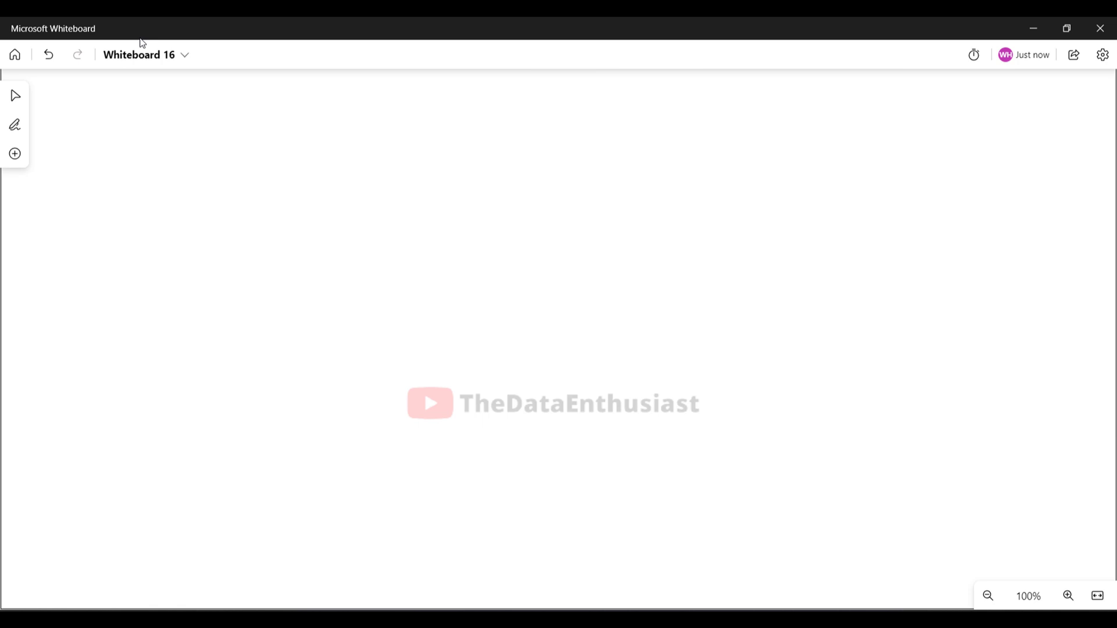
{"action": "left_click_drag", "start_coordinate": [238, 155], "coordinate": [234, 194]}
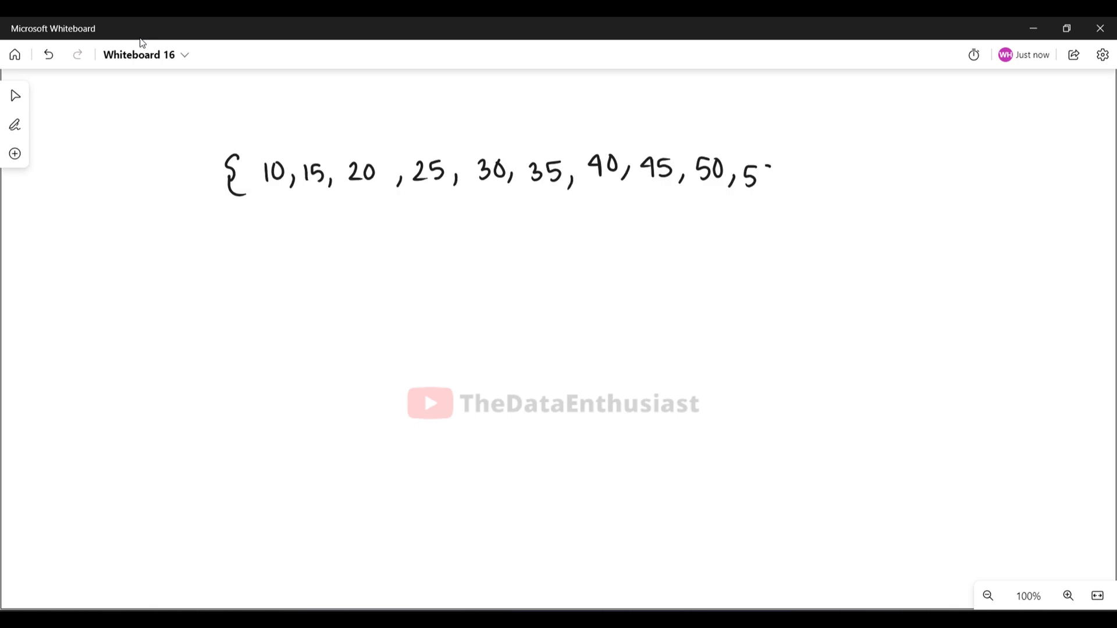
{"action": "mouse_move", "coordinate": [767, 163]}
{"action": "left_mouse_down"}
{"action": "mouse_move", "coordinate": [761, 187]}
{"action": "mouse_move", "coordinate": [789, 201]}
{"action": "left_mouse_up"}
{"action": "key", "text": "ctrl+alt+d"}
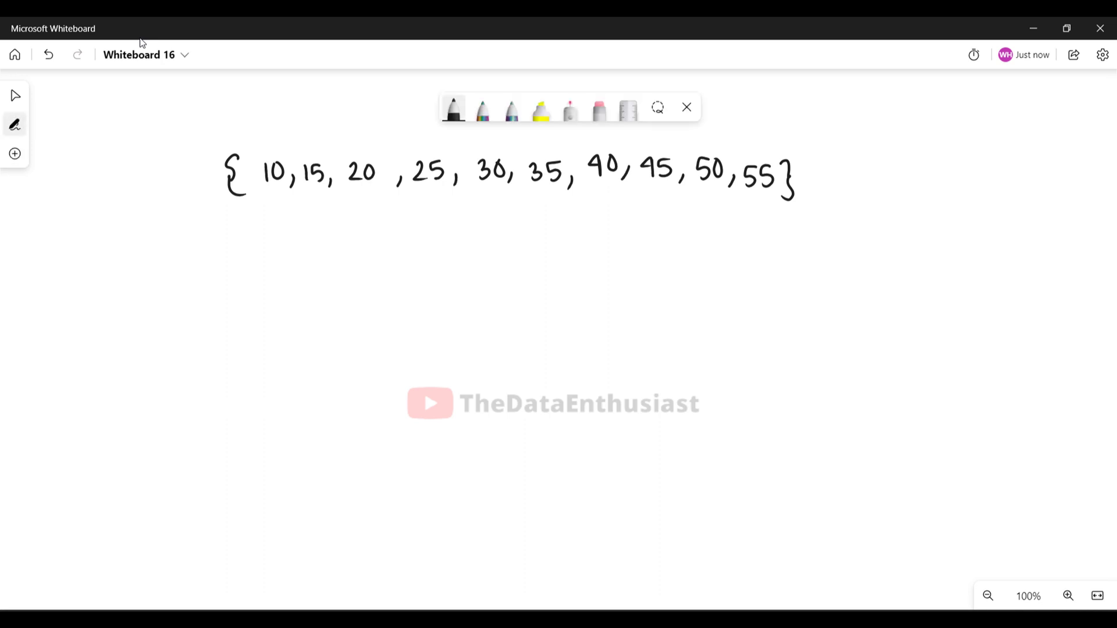
Circle 45 in red ink, then return to black ink.
{"action": "left_click", "coordinate": [453, 108]}
{"action": "left_click", "coordinate": [401, 212]}
{"action": "mouse_move", "coordinate": [637, 150]}
{"action": "left_mouse_down"}
{"action": "mouse_move", "coordinate": [660, 137]}
{"action": "mouse_move", "coordinate": [634, 156]}
{"action": "left_mouse_up"}
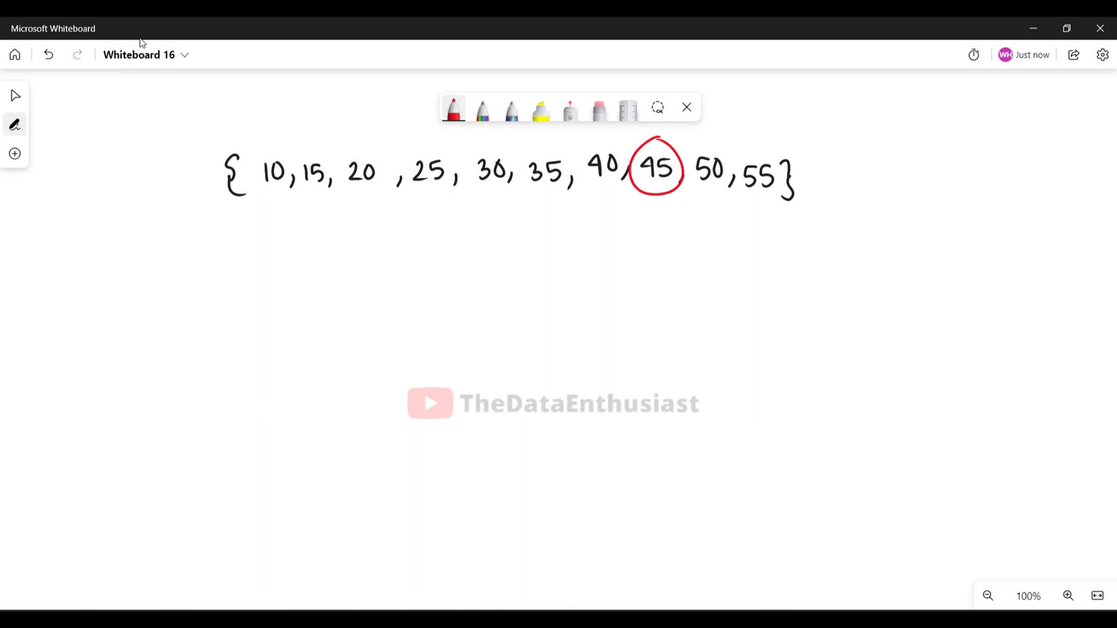
{"action": "left_click", "coordinate": [453, 109]}
{"action": "left_click", "coordinate": [402, 177]}
Write 'What is percentile rank of 45 = number below' under the set.
{"action": "mouse_move", "coordinate": [125, 250]}
{"action": "left_mouse_down"}
{"action": "mouse_move", "coordinate": [232, 267]}
{"action": "mouse_move", "coordinate": [302, 249]}
{"action": "mouse_move", "coordinate": [326, 265]}
{"action": "mouse_move", "coordinate": [338, 256]}
{"action": "left_mouse_up"}
{"action": "left_click_drag", "start_coordinate": [356, 256], "coordinate": [389, 264]}
{"action": "left_click_drag", "start_coordinate": [384, 241], "coordinate": [403, 269]}
{"action": "mouse_move", "coordinate": [423, 256]}
{"action": "left_mouse_down"}
{"action": "mouse_move", "coordinate": [417, 266]}
{"action": "mouse_move", "coordinate": [456, 259]}
{"action": "left_mouse_up"}
{"action": "left_click_drag", "start_coordinate": [468, 250], "coordinate": [470, 265]}
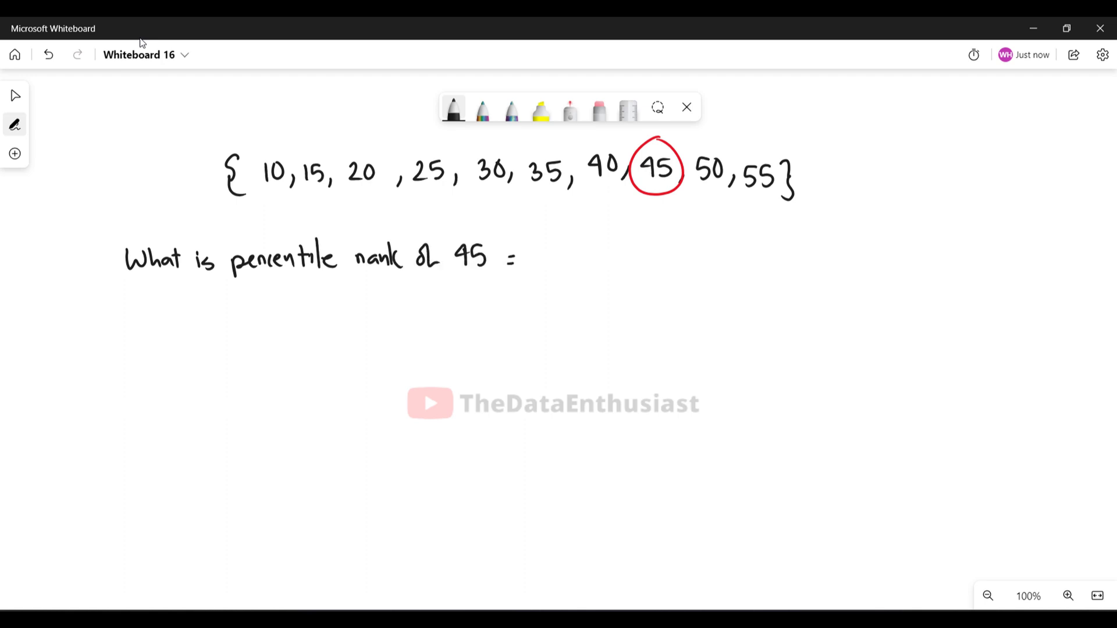
{"action": "left_click_drag", "start_coordinate": [534, 248], "coordinate": [601, 241]}
{"action": "mouse_move", "coordinate": [613, 227]}
{"action": "left_mouse_down"}
{"action": "mouse_move", "coordinate": [630, 242]}
{"action": "mouse_move", "coordinate": [641, 224]}
{"action": "mouse_move", "coordinate": [685, 251]}
{"action": "left_mouse_up"}
Note x = 45 to the right of the data set.
{"action": "mouse_move", "coordinate": [838, 127]}
{"action": "left_mouse_down"}
{"action": "mouse_move", "coordinate": [850, 143]}
{"action": "mouse_move", "coordinate": [842, 146]}
{"action": "left_mouse_up"}
{"action": "left_click_drag", "start_coordinate": [866, 133], "coordinate": [873, 132]}
{"action": "mouse_move", "coordinate": [866, 140]}
{"action": "left_mouse_down"}
{"action": "mouse_move", "coordinate": [891, 146]}
{"action": "mouse_move", "coordinate": [900, 124]}
{"action": "left_mouse_up"}
{"action": "left_click_drag", "start_coordinate": [900, 123], "coordinate": [898, 144]}
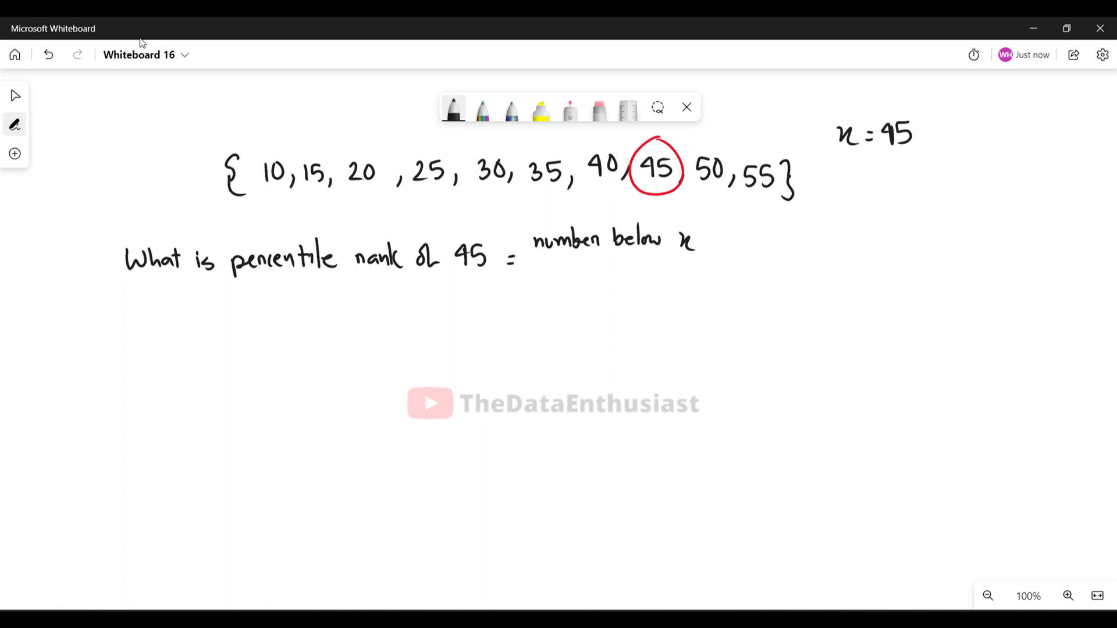
Remove the stray equals stroke, the x and the word 'below' with undo and the eraser.
{"action": "left_click_drag", "start_coordinate": [702, 239], "coordinate": [709, 239]}
{"action": "left_click_drag", "start_coordinate": [703, 246], "coordinate": [712, 246]}
{"action": "key", "text": "ctrl+z"}
{"action": "left_click", "coordinate": [599, 110]}
{"action": "left_click_drag", "start_coordinate": [696, 238], "coordinate": [688, 247]}
{"action": "left_click", "coordinate": [454, 110]}
{"action": "left_click", "coordinate": [599, 109]}
{"action": "left_click", "coordinate": [600, 109]}
{"action": "mouse_move", "coordinate": [625, 244]}
{"action": "left_mouse_down"}
{"action": "mouse_move", "coordinate": [647, 224]}
{"action": "mouse_move", "coordinate": [659, 245]}
{"action": "mouse_move", "coordinate": [616, 229]}
{"action": "mouse_move", "coordinate": [612, 247]}
{"action": "mouse_move", "coordinate": [630, 227]}
{"action": "mouse_move", "coordinate": [667, 245]}
{"action": "left_mouse_up"}
{"action": "left_click", "coordinate": [454, 109]}
Rewrite the numerator as 'number of values below'.
{"action": "mouse_move", "coordinate": [669, 246]}
{"action": "left_mouse_down"}
{"action": "mouse_move", "coordinate": [673, 221]}
{"action": "mouse_move", "coordinate": [692, 245]}
{"action": "mouse_move", "coordinate": [716, 245]}
{"action": "left_mouse_up"}
{"action": "left_click_drag", "start_coordinate": [725, 238], "coordinate": [739, 224]}
{"action": "mouse_move", "coordinate": [744, 239]}
{"action": "left_mouse_down"}
{"action": "mouse_move", "coordinate": [780, 234]}
{"action": "mouse_move", "coordinate": [538, 265]}
{"action": "left_mouse_up"}
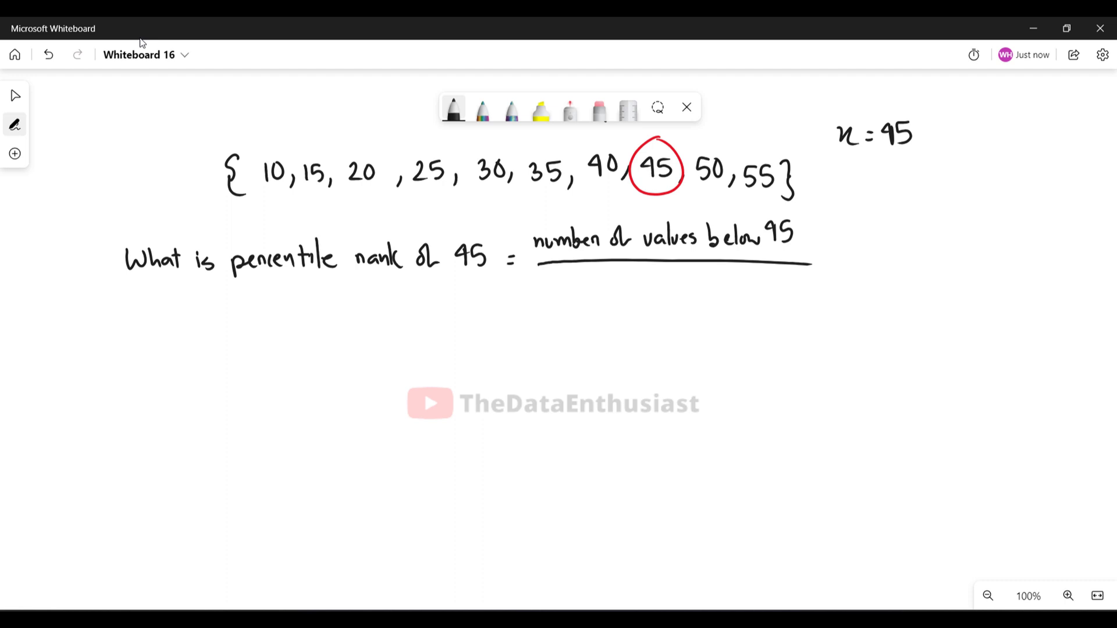
Write N = 10 under x, put N as the denominator, and add '× 100'.
{"action": "mouse_move", "coordinate": [836, 172]}
{"action": "left_mouse_down"}
{"action": "mouse_move", "coordinate": [837, 189]}
{"action": "mouse_move", "coordinate": [853, 168]}
{"action": "mouse_move", "coordinate": [873, 185]}
{"action": "left_mouse_up"}
{"action": "left_click_drag", "start_coordinate": [879, 173], "coordinate": [878, 187]}
{"action": "mouse_move", "coordinate": [885, 173]}
{"action": "left_mouse_down"}
{"action": "mouse_move", "coordinate": [884, 187]}
{"action": "mouse_move", "coordinate": [885, 172]}
{"action": "left_mouse_up"}
{"action": "left_click_drag", "start_coordinate": [635, 301], "coordinate": [653, 278]}
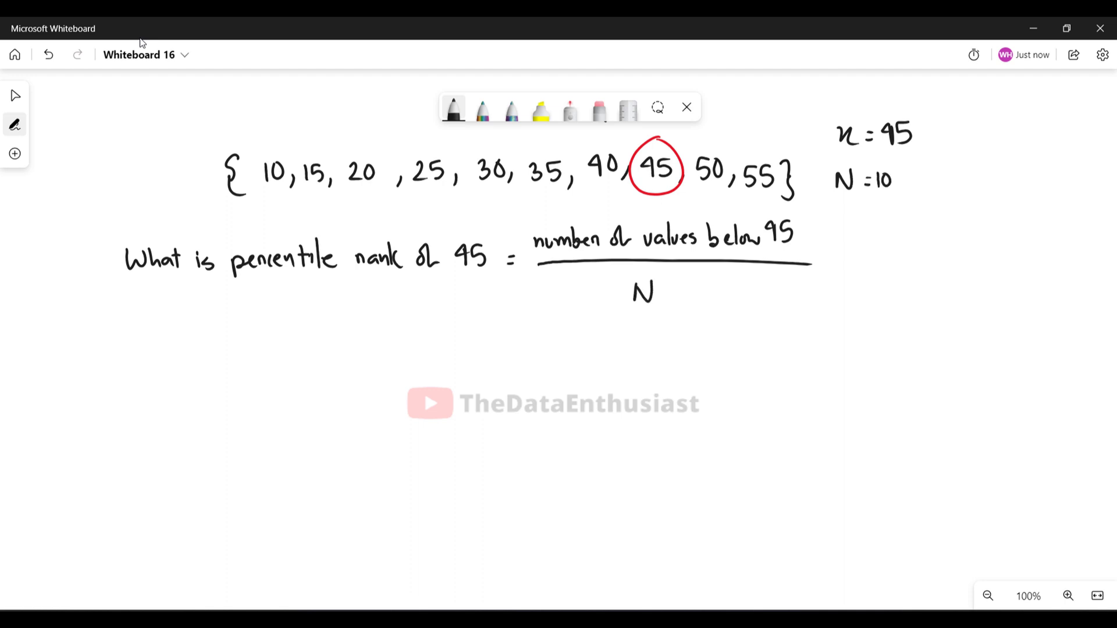
{"action": "left_click_drag", "start_coordinate": [834, 251], "coordinate": [848, 270]}
{"action": "left_click_drag", "start_coordinate": [847, 250], "coordinate": [834, 272]}
{"action": "left_click_drag", "start_coordinate": [862, 247], "coordinate": [862, 267]}
{"action": "left_click_drag", "start_coordinate": [872, 247], "coordinate": [871, 248]}
{"action": "left_click_drag", "start_coordinate": [883, 246], "coordinate": [882, 248]}
Work out the calculation as '= 7/10 × 100 = 70'.
{"action": "left_click_drag", "start_coordinate": [474, 389], "coordinate": [482, 397]}
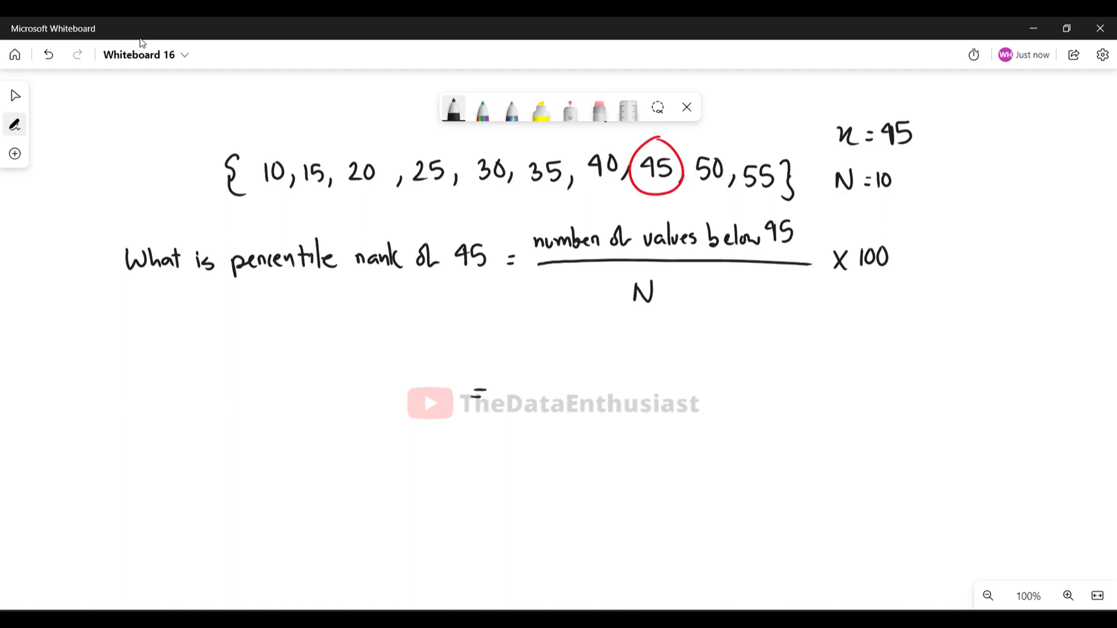
{"action": "mouse_move", "coordinate": [557, 348]}
{"action": "left_mouse_down"}
{"action": "mouse_move", "coordinate": [573, 345]}
{"action": "mouse_move", "coordinate": [563, 370]}
{"action": "mouse_move", "coordinate": [582, 377]}
{"action": "mouse_move", "coordinate": [551, 412]}
{"action": "mouse_move", "coordinate": [563, 397]}
{"action": "mouse_move", "coordinate": [613, 388]}
{"action": "mouse_move", "coordinate": [597, 389]}
{"action": "left_mouse_up"}
{"action": "left_click", "coordinate": [562, 397]}
{"action": "left_click_drag", "start_coordinate": [633, 359], "coordinate": [634, 378]}
{"action": "left_click_drag", "start_coordinate": [643, 362], "coordinate": [657, 363]}
{"action": "left_click_drag", "start_coordinate": [516, 457], "coordinate": [525, 464]}
{"action": "mouse_move", "coordinate": [560, 451]}
{"action": "left_mouse_down"}
{"action": "mouse_move", "coordinate": [569, 475]}
{"action": "mouse_move", "coordinate": [585, 448]}
{"action": "left_mouse_up"}
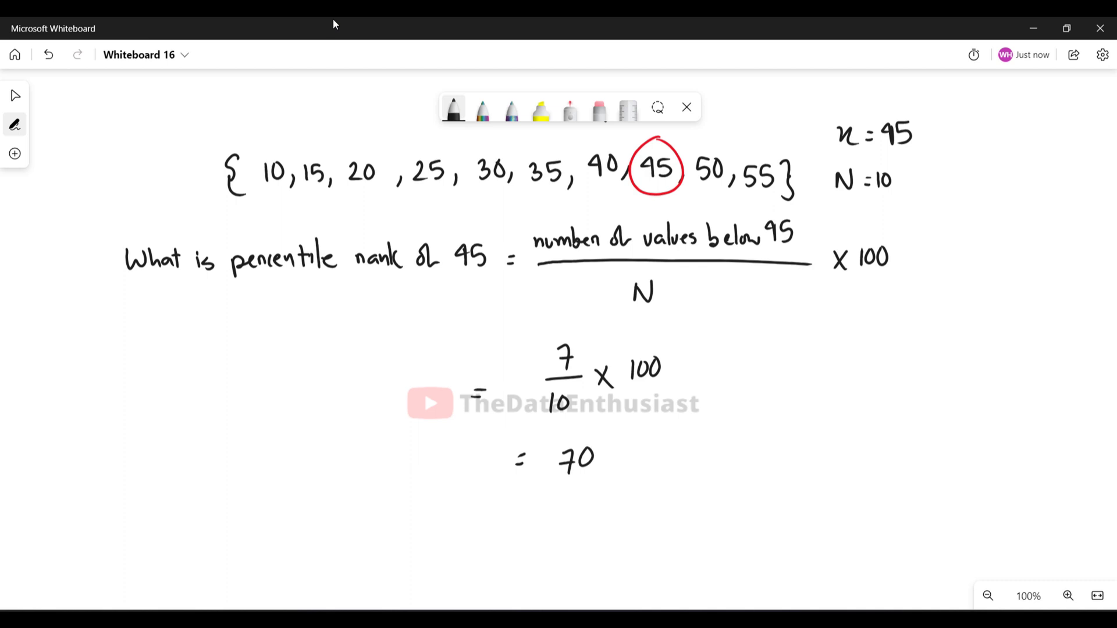
Conclude with '45 … Percentile rank is 70th'.
{"action": "left_click_drag", "start_coordinate": [205, 506], "coordinate": [215, 525]}
{"action": "mouse_move", "coordinate": [209, 512]}
{"action": "left_mouse_down"}
{"action": "mouse_move", "coordinate": [209, 531]}
{"action": "mouse_move", "coordinate": [286, 530]}
{"action": "left_mouse_up"}
{"action": "left_click", "coordinate": [282, 542]}
{"action": "left_click_drag", "start_coordinate": [490, 531], "coordinate": [569, 531]}
{"action": "mouse_move", "coordinate": [604, 507]}
{"action": "left_mouse_down"}
{"action": "mouse_move", "coordinate": [632, 526]}
{"action": "mouse_move", "coordinate": [638, 504]}
{"action": "left_mouse_up"}
{"action": "left_click_drag", "start_coordinate": [636, 498], "coordinate": [656, 504]}
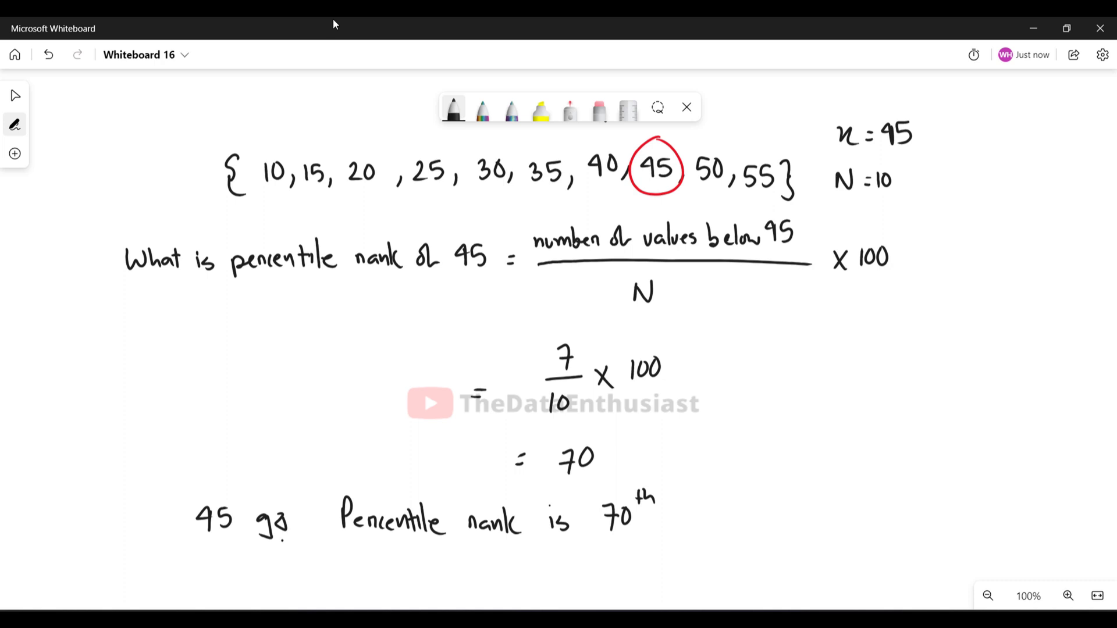
{"action": "left_click", "coordinate": [687, 107]}
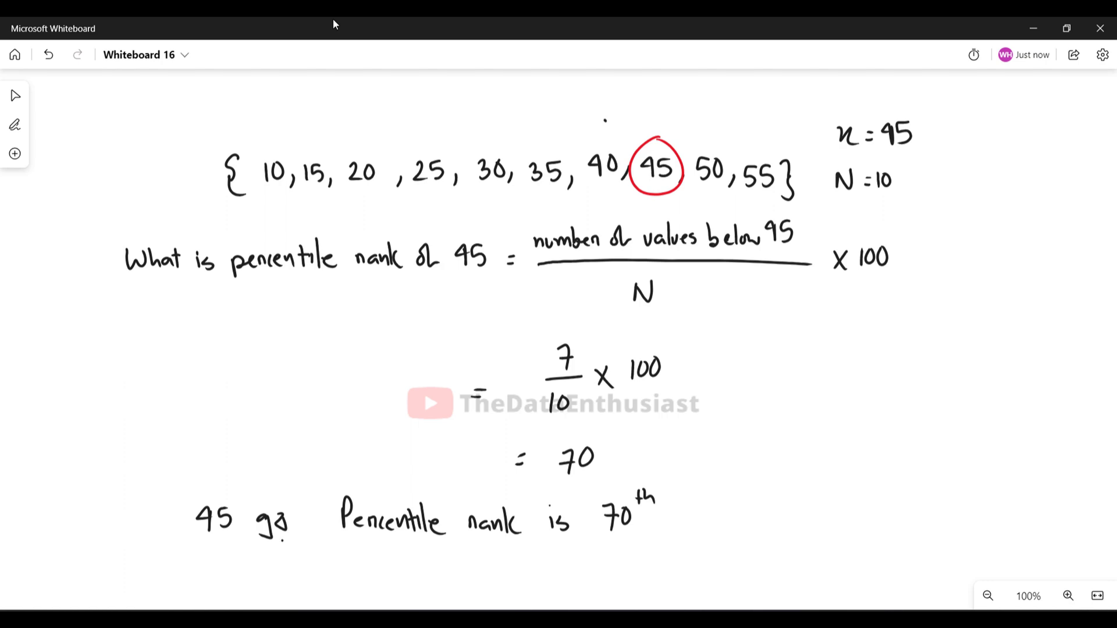
{"action": "scroll", "coordinate": [767, 470], "scroll_direction": "down", "scroll_amount": 2}
{"action": "scroll", "coordinate": [767, 471], "scroll_direction": "down", "scroll_amount": 5}
{"action": "scroll", "coordinate": [767, 471], "scroll_direction": "up", "scroll_amount": 2}
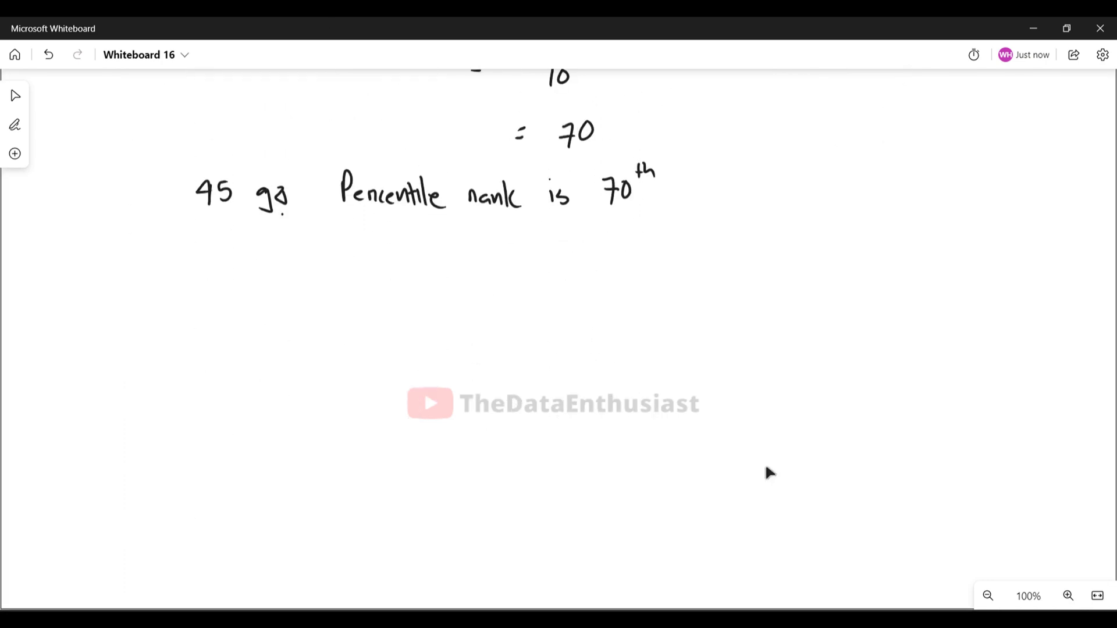
{"action": "scroll", "coordinate": [766, 468], "scroll_direction": "up", "scroll_amount": 6}
{"action": "scroll", "coordinate": [766, 468], "scroll_direction": "down", "scroll_amount": 1}
{"action": "scroll", "coordinate": [765, 468], "scroll_direction": "right", "scroll_amount": 2}
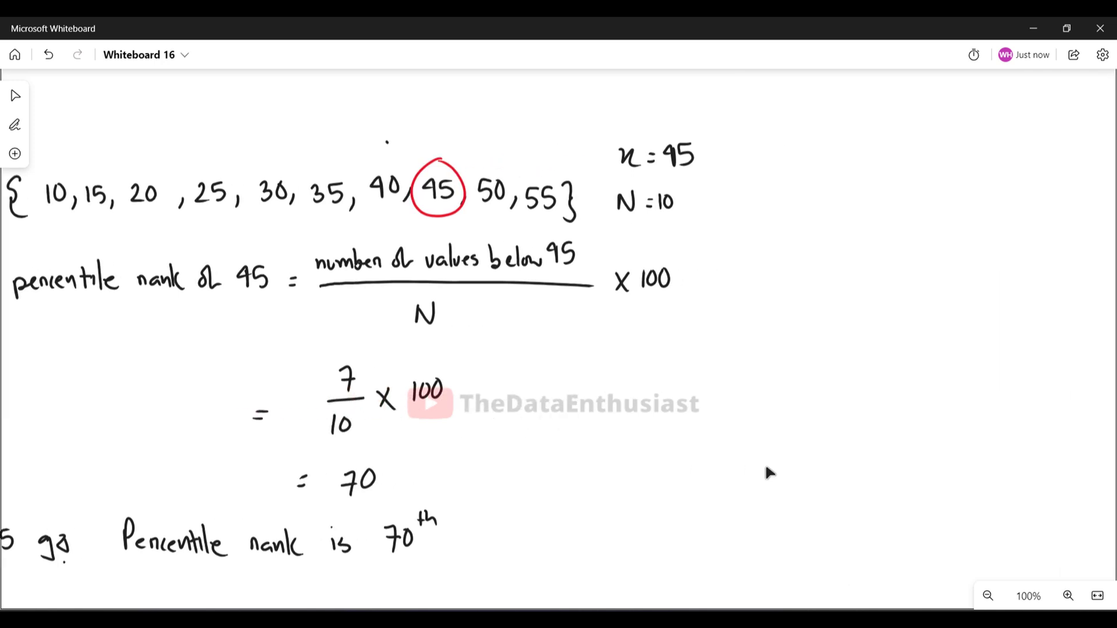
{"action": "scroll", "coordinate": [769, 472], "scroll_direction": "left", "scroll_amount": 2}
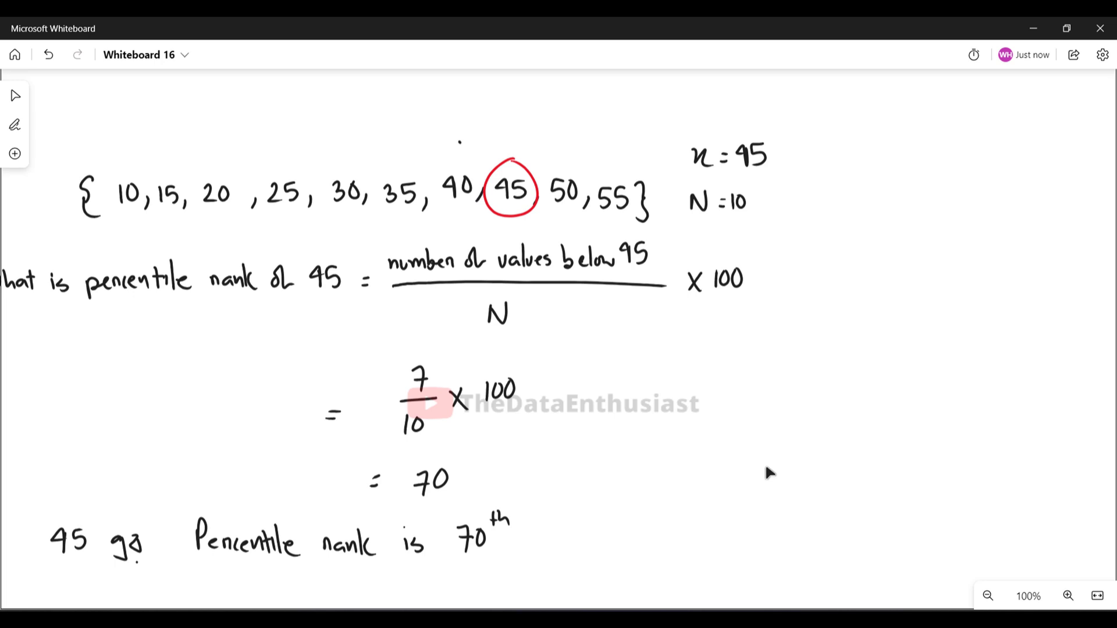
Draw a vertical divider and write the formula value = Percentile/100 × (n+1) beside it.
{"action": "left_click_drag", "start_coordinate": [768, 230], "coordinate": [755, 501]}
{"action": "mouse_move", "coordinate": [790, 263]}
{"action": "left_mouse_down"}
{"action": "mouse_move", "coordinate": [798, 280]}
{"action": "mouse_move", "coordinate": [818, 268]}
{"action": "mouse_move", "coordinate": [842, 274]}
{"action": "left_mouse_up"}
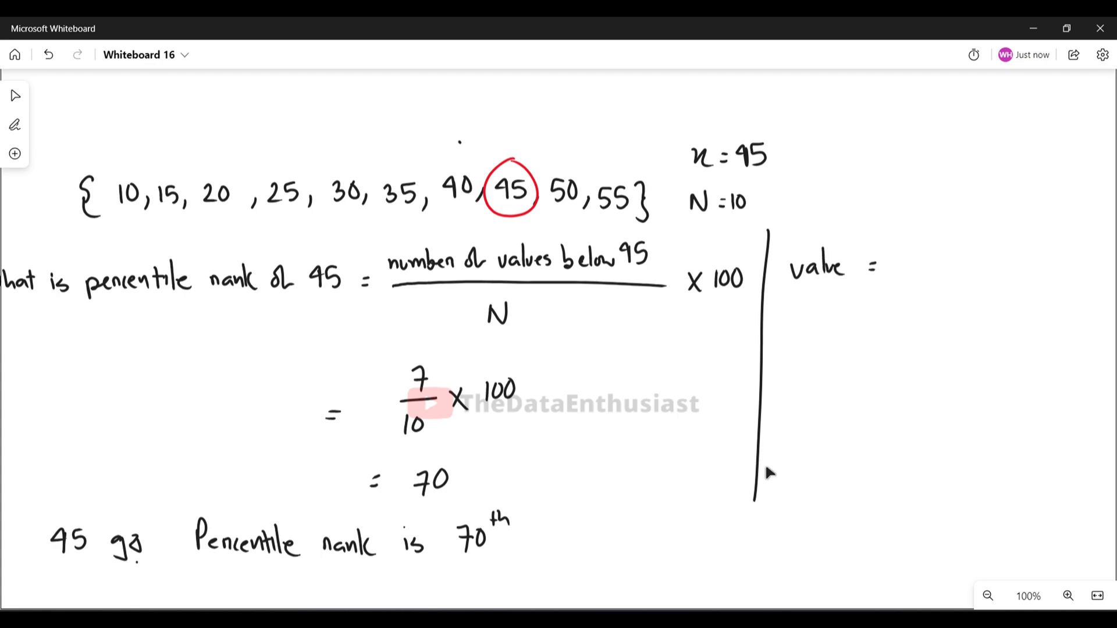
{"action": "mouse_move", "coordinate": [893, 230]}
{"action": "left_mouse_down"}
{"action": "mouse_move", "coordinate": [949, 227]}
{"action": "mouse_move", "coordinate": [958, 239]}
{"action": "left_mouse_up"}
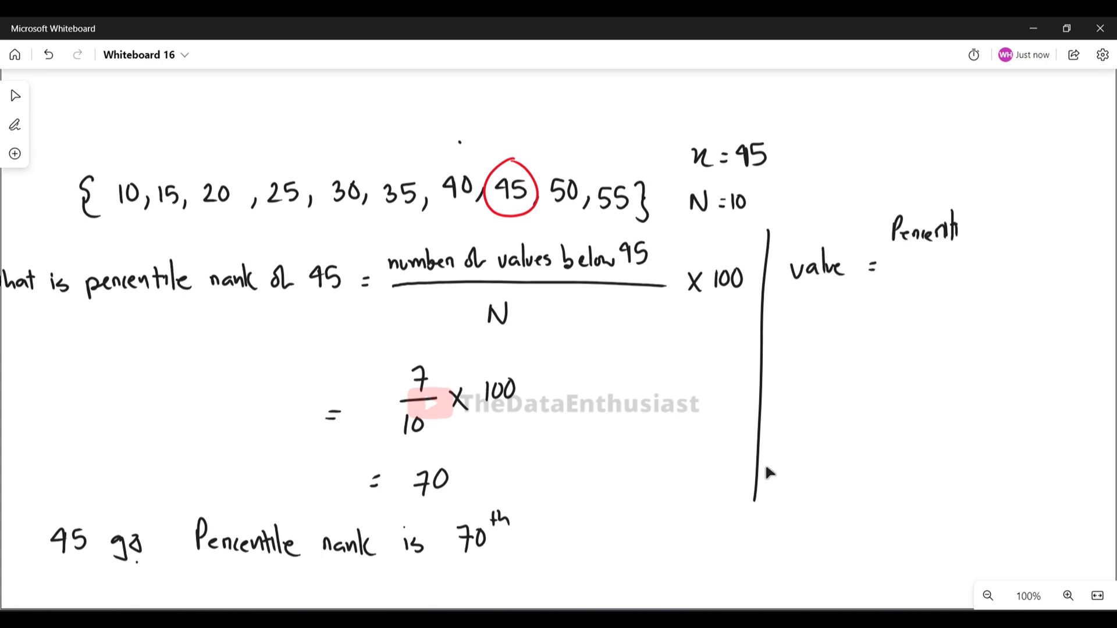
{"action": "key", "text": "ctrl+z"}
{"action": "mouse_move", "coordinate": [888, 232]}
{"action": "left_mouse_down"}
{"action": "mouse_move", "coordinate": [890, 253]}
{"action": "mouse_move", "coordinate": [935, 249]}
{"action": "mouse_move", "coordinate": [955, 225]}
{"action": "mouse_move", "coordinate": [965, 251]}
{"action": "left_mouse_up"}
{"action": "mouse_move", "coordinate": [888, 260]}
{"action": "left_mouse_down"}
{"action": "mouse_move", "coordinate": [973, 260]}
{"action": "mouse_move", "coordinate": [918, 291]}
{"action": "mouse_move", "coordinate": [935, 281]}
{"action": "left_mouse_up"}
{"action": "left_click_drag", "start_coordinate": [982, 253], "coordinate": [993, 268]}
{"action": "mouse_move", "coordinate": [992, 252]}
{"action": "left_mouse_down"}
{"action": "mouse_move", "coordinate": [981, 268]}
{"action": "mouse_move", "coordinate": [1005, 267]}
{"action": "left_mouse_up"}
{"action": "left_click_drag", "start_coordinate": [1016, 256], "coordinate": [1029, 267]}
{"action": "left_click_drag", "start_coordinate": [1039, 245], "coordinate": [1037, 267]}
{"action": "left_click_drag", "start_coordinate": [1031, 256], "coordinate": [1047, 254]}
{"action": "left_click_drag", "start_coordinate": [1050, 244], "coordinate": [1049, 267]}
{"action": "left_click_drag", "start_coordinate": [1055, 232], "coordinate": [1058, 273]}
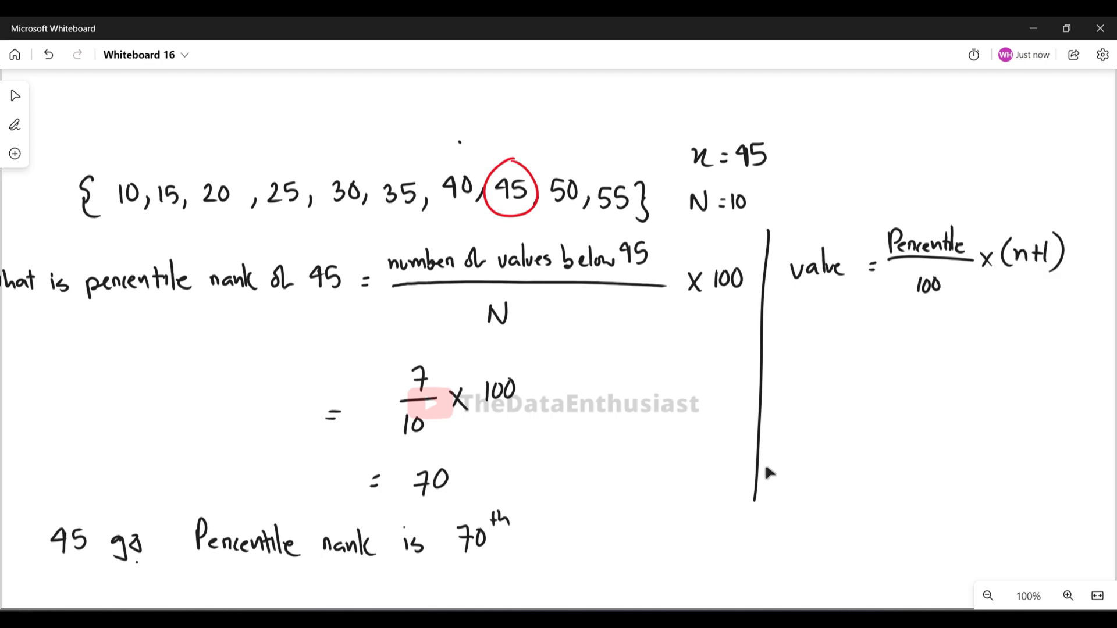
Substitute the values beneath it: = 80/100 × (10+1).
{"action": "left_click_drag", "start_coordinate": [815, 349], "coordinate": [829, 347]}
{"action": "left_click_drag", "start_coordinate": [812, 356], "coordinate": [825, 356]}
{"action": "mouse_move", "coordinate": [869, 318]}
{"action": "left_mouse_down"}
{"action": "mouse_move", "coordinate": [856, 330]}
{"action": "mouse_move", "coordinate": [866, 315]}
{"action": "mouse_move", "coordinate": [879, 317]}
{"action": "left_mouse_up"}
{"action": "mouse_move", "coordinate": [850, 343]}
{"action": "left_mouse_down"}
{"action": "mouse_move", "coordinate": [896, 341]}
{"action": "mouse_move", "coordinate": [856, 374]}
{"action": "mouse_move", "coordinate": [867, 357]}
{"action": "mouse_move", "coordinate": [910, 355]}
{"action": "left_mouse_up"}
{"action": "left_click_drag", "start_coordinate": [908, 334], "coordinate": [922, 354]}
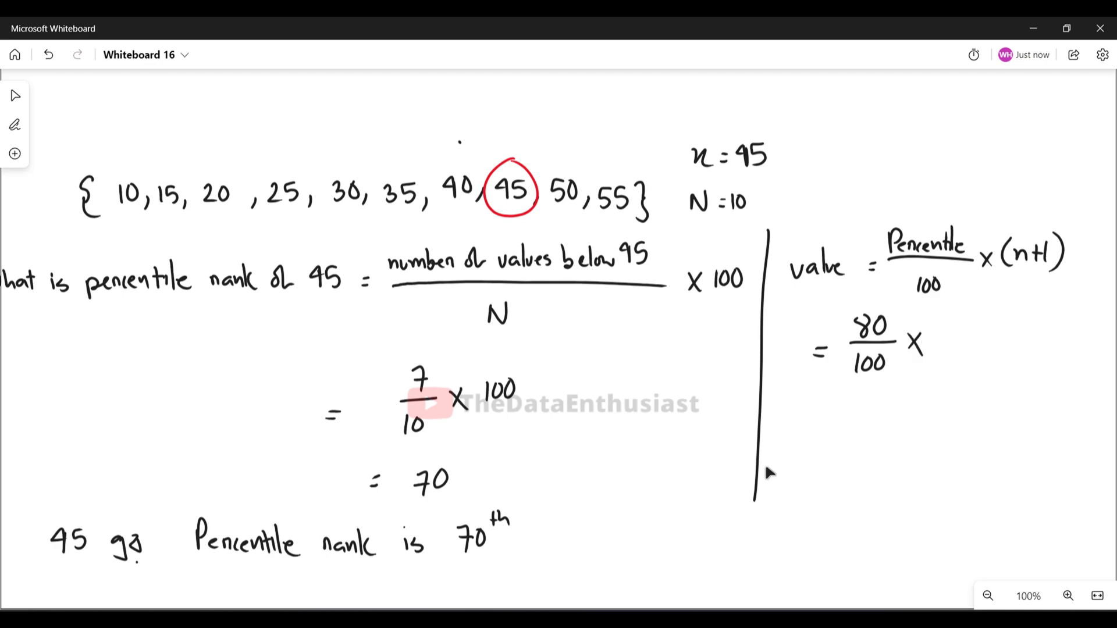
{"action": "mouse_move", "coordinate": [943, 329]}
{"action": "left_mouse_down"}
{"action": "mouse_move", "coordinate": [937, 355]}
{"action": "mouse_move", "coordinate": [952, 352]}
{"action": "left_mouse_up"}
{"action": "left_click_drag", "start_coordinate": [962, 337], "coordinate": [975, 349]}
{"action": "left_click_drag", "start_coordinate": [969, 343], "coordinate": [980, 342]}
{"action": "left_click_drag", "start_coordinate": [984, 334], "coordinate": [989, 361]}
Simplify over two lines: = 80/100 × 11, then = 0.8 × 11.
{"action": "left_click_drag", "start_coordinate": [802, 422], "coordinate": [812, 420]}
{"action": "left_click_drag", "start_coordinate": [800, 430], "coordinate": [810, 429]}
{"action": "left_click_drag", "start_coordinate": [859, 399], "coordinate": [880, 426]}
{"action": "mouse_move", "coordinate": [848, 436]}
{"action": "left_mouse_down"}
{"action": "mouse_move", "coordinate": [848, 450]}
{"action": "mouse_move", "coordinate": [855, 438]}
{"action": "mouse_move", "coordinate": [906, 438]}
{"action": "left_mouse_up"}
{"action": "mouse_move", "coordinate": [905, 416]}
{"action": "left_mouse_down"}
{"action": "mouse_move", "coordinate": [890, 438]}
{"action": "mouse_move", "coordinate": [934, 436]}
{"action": "left_mouse_up"}
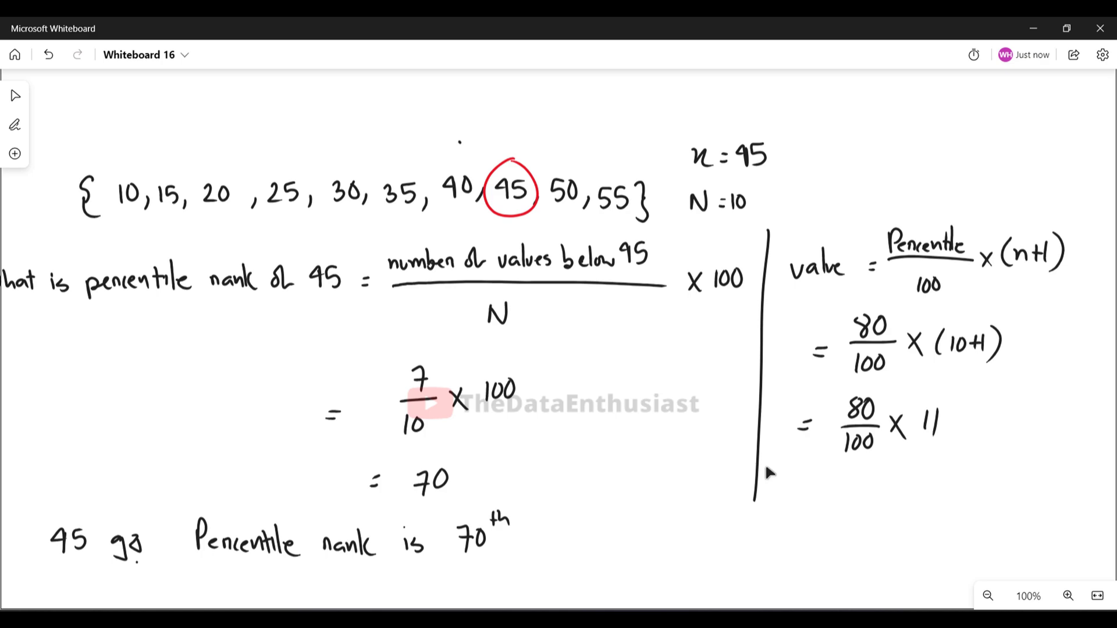
{"action": "left_click_drag", "start_coordinate": [792, 492], "coordinate": [806, 491]}
{"action": "mouse_move", "coordinate": [792, 499]}
{"action": "left_mouse_down"}
{"action": "mouse_move", "coordinate": [841, 485]}
{"action": "mouse_move", "coordinate": [852, 502]}
{"action": "left_mouse_up"}
{"action": "mouse_move", "coordinate": [869, 485]}
{"action": "left_mouse_down"}
{"action": "mouse_move", "coordinate": [861, 498]}
{"action": "mouse_move", "coordinate": [867, 485]}
{"action": "mouse_move", "coordinate": [891, 499]}
{"action": "left_mouse_up"}
{"action": "mouse_move", "coordinate": [891, 481]}
{"action": "left_mouse_down"}
{"action": "mouse_move", "coordinate": [880, 499]}
{"action": "mouse_move", "coordinate": [913, 499]}
{"action": "left_mouse_up"}
{"action": "mouse_move", "coordinate": [925, 477]}
{"action": "left_mouse_down"}
{"action": "mouse_move", "coordinate": [923, 501]}
{"action": "mouse_move", "coordinate": [967, 486]}
{"action": "left_mouse_up"}
Write the result = 8.8 with an arrow labelling it index, rounded to = 9.
{"action": "left_click_drag", "start_coordinate": [954, 495], "coordinate": [986, 479]}
{"action": "left_click", "coordinate": [994, 494]}
{"action": "mouse_move", "coordinate": [1005, 477]}
{"action": "left_mouse_down"}
{"action": "mouse_move", "coordinate": [1001, 486]}
{"action": "mouse_move", "coordinate": [1012, 415]}
{"action": "left_mouse_up"}
{"action": "mouse_move", "coordinate": [1029, 404]}
{"action": "left_mouse_down"}
{"action": "mouse_move", "coordinate": [1028, 413]}
{"action": "mouse_move", "coordinate": [1054, 391]}
{"action": "mouse_move", "coordinate": [1065, 412]}
{"action": "left_mouse_up"}
{"action": "left_click", "coordinate": [1031, 394]}
{"action": "mouse_move", "coordinate": [1066, 398]}
{"action": "left_mouse_down"}
{"action": "mouse_move", "coordinate": [1077, 414]}
{"action": "mouse_move", "coordinate": [1065, 414]}
{"action": "left_mouse_up"}
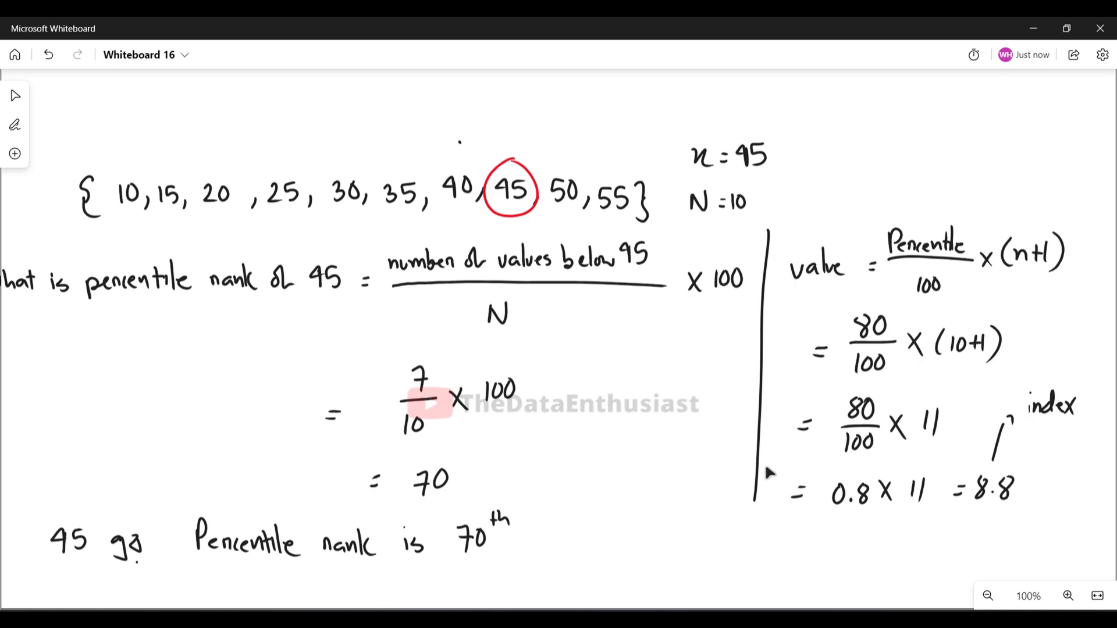
{"action": "left_click_drag", "start_coordinate": [1023, 493], "coordinate": [1031, 492]}
{"action": "mouse_move", "coordinate": [1024, 497]}
{"action": "left_mouse_down"}
{"action": "mouse_move", "coordinate": [1057, 488]}
{"action": "mouse_move", "coordinate": [1054, 510]}
{"action": "left_mouse_up"}
Point an arrow at 50 in the data labelled 9th value, and conclude 50 = 80th percentile.
{"action": "mouse_move", "coordinate": [554, 165]}
{"action": "left_mouse_down"}
{"action": "mouse_move", "coordinate": [557, 141]}
{"action": "mouse_move", "coordinate": [588, 138]}
{"action": "left_mouse_up"}
{"action": "mouse_move", "coordinate": [601, 100]}
{"action": "left_mouse_down"}
{"action": "mouse_move", "coordinate": [600, 118]}
{"action": "mouse_move", "coordinate": [668, 119]}
{"action": "left_mouse_up"}
{"action": "mouse_move", "coordinate": [672, 91]}
{"action": "left_mouse_down"}
{"action": "mouse_move", "coordinate": [675, 117]}
{"action": "mouse_move", "coordinate": [693, 119]}
{"action": "left_mouse_up"}
{"action": "left_click_drag", "start_coordinate": [697, 113], "coordinate": [713, 119]}
{"action": "left_click_drag", "start_coordinate": [762, 546], "coordinate": [770, 552]}
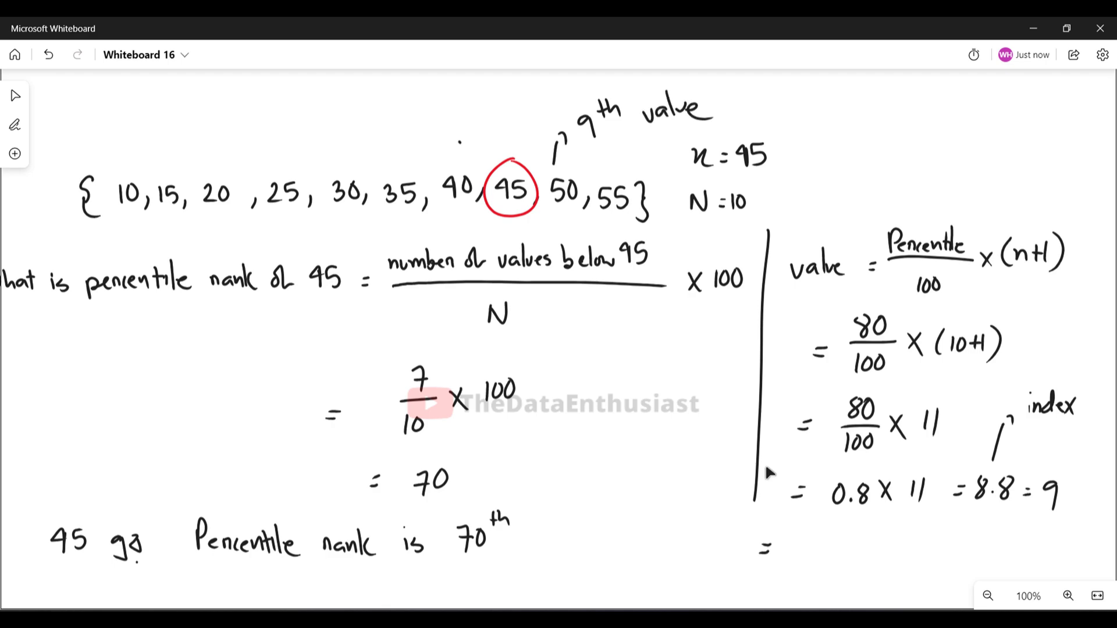
{"action": "left_click_drag", "start_coordinate": [700, 526], "coordinate": [697, 546]}
{"action": "left_click_drag", "start_coordinate": [700, 526], "coordinate": [716, 528]}
{"action": "left_click_drag", "start_coordinate": [800, 539], "coordinate": [808, 539]}
{"action": "mouse_move", "coordinate": [820, 525]}
{"action": "left_mouse_down"}
{"action": "mouse_move", "coordinate": [819, 543]}
{"action": "mouse_move", "coordinate": [867, 547]}
{"action": "left_mouse_up"}
{"action": "mouse_move", "coordinate": [868, 553]}
{"action": "left_mouse_down"}
{"action": "mouse_move", "coordinate": [922, 544]}
{"action": "mouse_move", "coordinate": [947, 556]}
{"action": "left_mouse_up"}
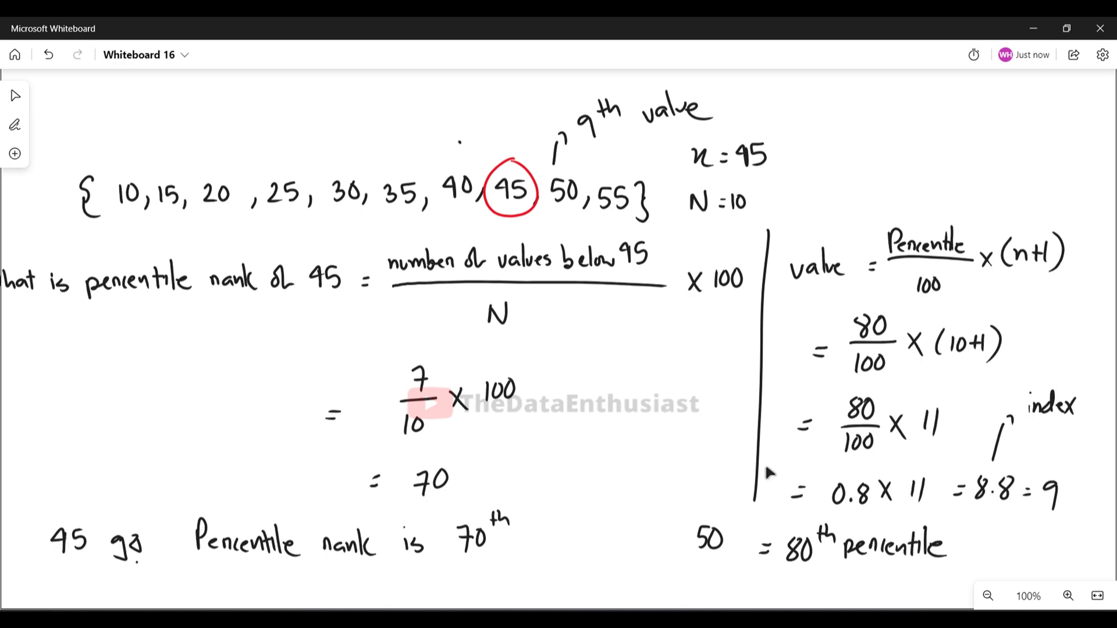
Scroll down to blank space and write the heading Quantiles.
{"action": "scroll", "coordinate": [766, 472], "scroll_direction": "down", "scroll_amount": 8}
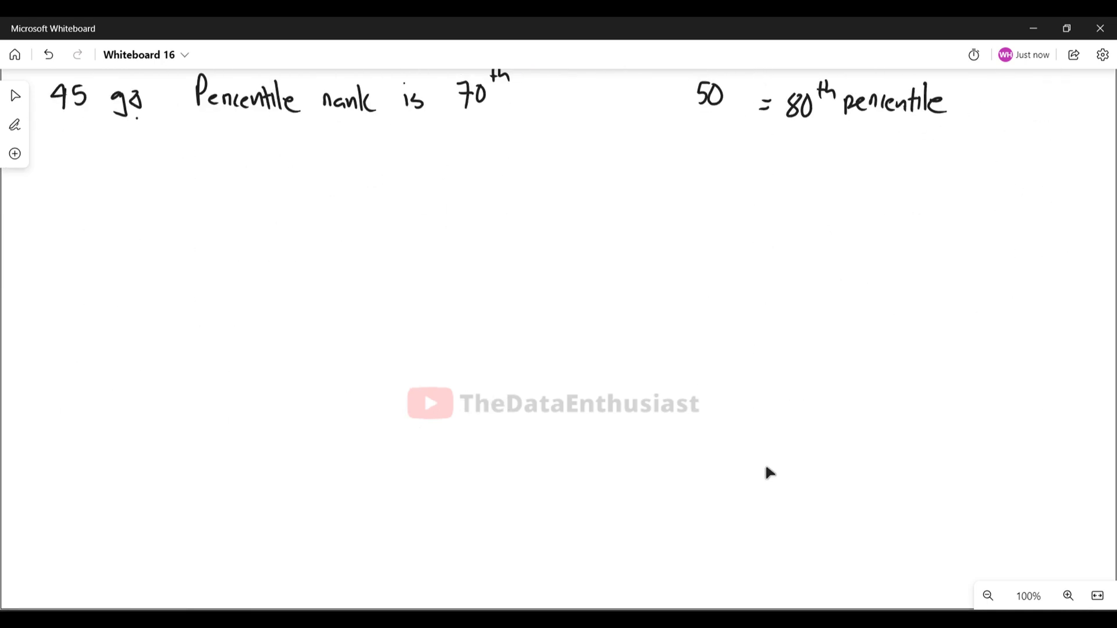
{"action": "scroll", "coordinate": [769, 472], "scroll_direction": "down", "scroll_amount": 2}
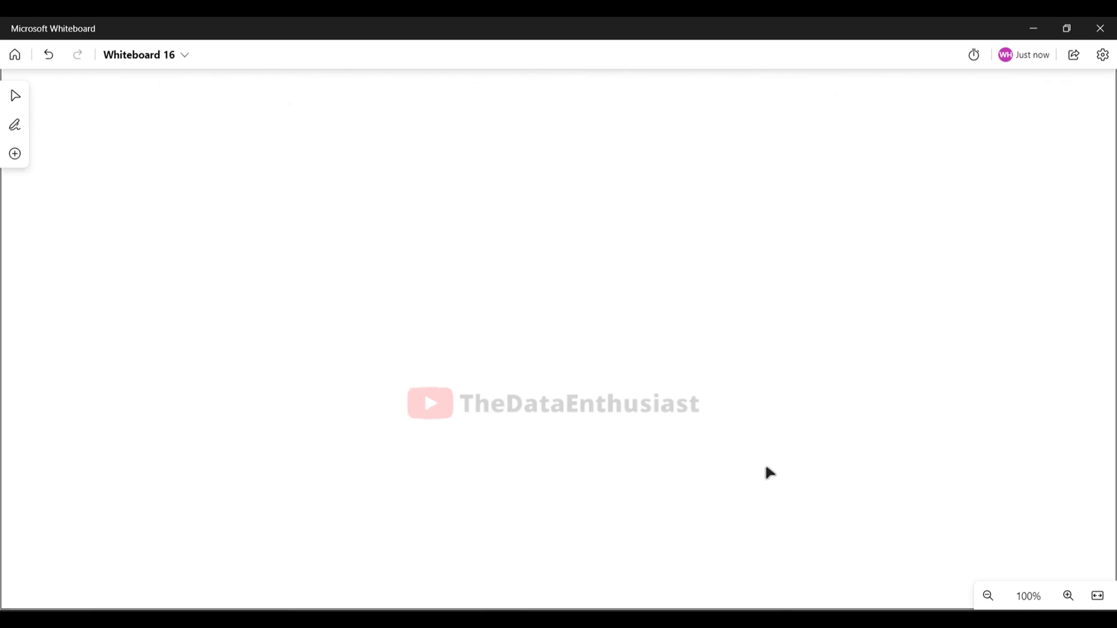
{"action": "left_click_drag", "start_coordinate": [130, 128], "coordinate": [150, 179]}
{"action": "left_click_drag", "start_coordinate": [163, 153], "coordinate": [255, 165]}
{"action": "left_click_drag", "start_coordinate": [281, 154], "coordinate": [290, 153]}
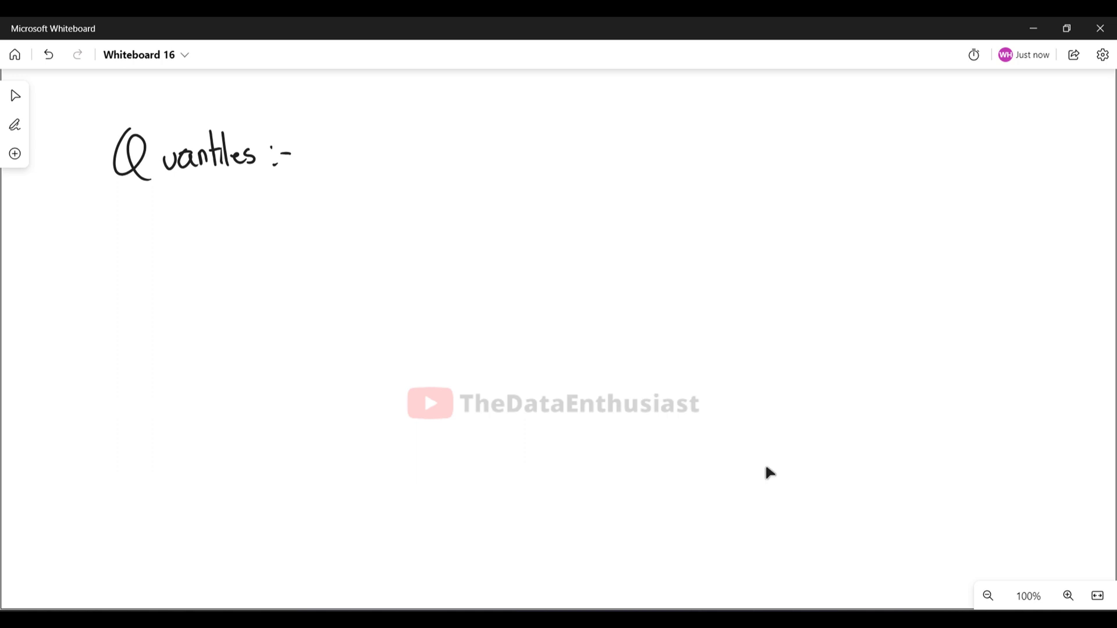
Write the definition: to divide the dataset into 4 equal parts.
{"action": "left_click_drag", "start_coordinate": [353, 130], "coordinate": [357, 168]}
{"action": "mouse_move", "coordinate": [347, 147]}
{"action": "left_mouse_down"}
{"action": "mouse_move", "coordinate": [420, 164]}
{"action": "mouse_move", "coordinate": [456, 134]}
{"action": "mouse_move", "coordinate": [477, 161]}
{"action": "mouse_move", "coordinate": [509, 150]}
{"action": "mouse_move", "coordinate": [535, 158]}
{"action": "left_mouse_up"}
{"action": "left_click_drag", "start_coordinate": [558, 141], "coordinate": [637, 157]}
{"action": "mouse_move", "coordinate": [641, 126]}
{"action": "left_mouse_down"}
{"action": "mouse_move", "coordinate": [642, 162]}
{"action": "mouse_move", "coordinate": [676, 156]}
{"action": "left_mouse_up"}
{"action": "left_click_drag", "start_coordinate": [682, 144], "coordinate": [699, 157]}
{"action": "mouse_move", "coordinate": [697, 134]}
{"action": "left_mouse_down"}
{"action": "mouse_move", "coordinate": [698, 157]}
{"action": "mouse_move", "coordinate": [711, 153]}
{"action": "left_mouse_up"}
{"action": "mouse_move", "coordinate": [758, 123]}
{"action": "left_mouse_down"}
{"action": "mouse_move", "coordinate": [758, 153]}
{"action": "mouse_move", "coordinate": [764, 139]}
{"action": "mouse_move", "coordinate": [804, 157]}
{"action": "left_mouse_up"}
{"action": "left_click", "coordinate": [790, 148]}
{"action": "mouse_move", "coordinate": [807, 147]}
{"action": "left_mouse_down"}
{"action": "mouse_move", "coordinate": [802, 164]}
{"action": "mouse_move", "coordinate": [821, 156]}
{"action": "left_mouse_up"}
{"action": "left_click_drag", "start_coordinate": [823, 148], "coordinate": [867, 168]}
{"action": "left_click_drag", "start_coordinate": [866, 149], "coordinate": [880, 158]}
{"action": "mouse_move", "coordinate": [889, 146]}
{"action": "left_mouse_down"}
{"action": "mouse_move", "coordinate": [892, 158]}
{"action": "mouse_move", "coordinate": [903, 145]}
{"action": "left_mouse_up"}
{"action": "left_click_drag", "start_coordinate": [907, 128], "coordinate": [909, 162]}
{"action": "mouse_move", "coordinate": [903, 141]}
{"action": "left_mouse_down"}
{"action": "mouse_move", "coordinate": [919, 139]}
{"action": "mouse_move", "coordinate": [913, 159]}
{"action": "left_mouse_up"}
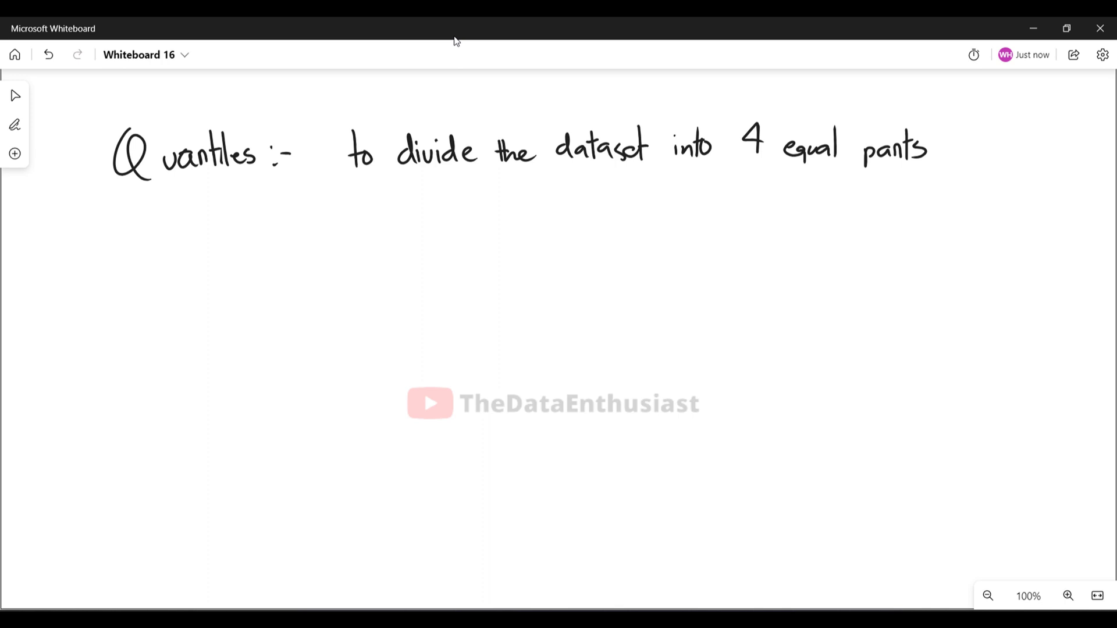
Draw a first branch under the heading labelled 1st quantile (Q1).
{"action": "left_click_drag", "start_coordinate": [239, 200], "coordinate": [297, 260]}
{"action": "left_click_drag", "start_coordinate": [382, 225], "coordinate": [384, 253]}
{"action": "left_click", "coordinate": [408, 227]}
{"action": "mouse_move", "coordinate": [406, 235]}
{"action": "left_mouse_down"}
{"action": "mouse_move", "coordinate": [391, 252]}
{"action": "mouse_move", "coordinate": [402, 256]}
{"action": "left_mouse_up"}
{"action": "left_click_drag", "start_coordinate": [391, 237], "coordinate": [417, 235]}
{"action": "left_click_drag", "start_coordinate": [451, 240], "coordinate": [505, 255]}
{"action": "mouse_move", "coordinate": [495, 235]}
{"action": "left_mouse_down"}
{"action": "mouse_move", "coordinate": [513, 234]}
{"action": "mouse_move", "coordinate": [525, 256]}
{"action": "left_mouse_up"}
{"action": "left_click_drag", "start_coordinate": [525, 252], "coordinate": [539, 261]}
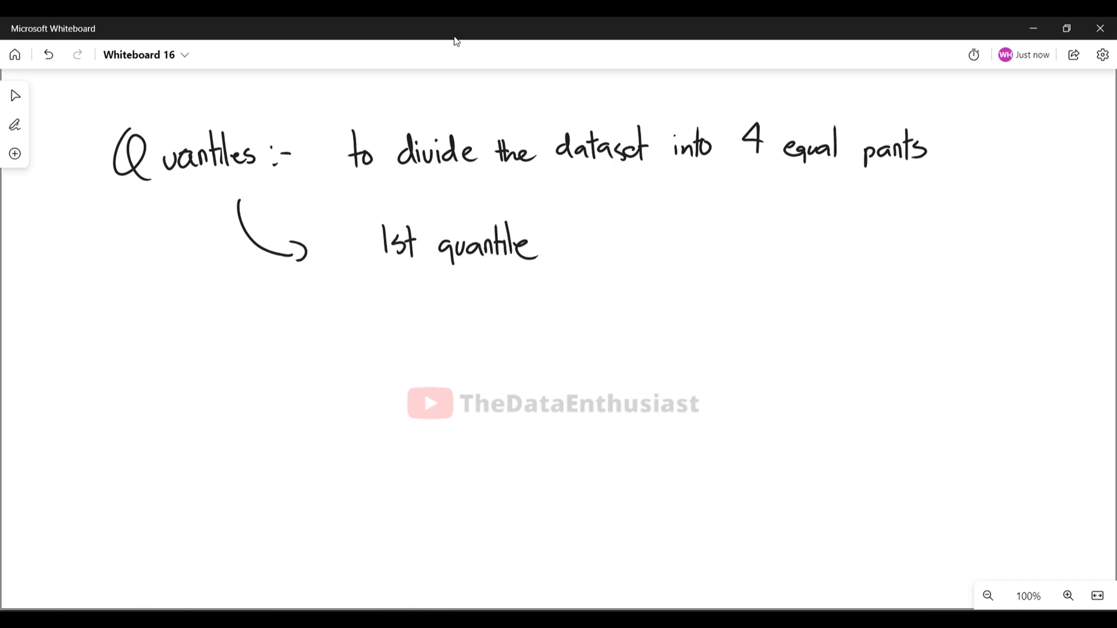
{"action": "left_click_drag", "start_coordinate": [588, 218], "coordinate": [582, 257]}
{"action": "left_click_drag", "start_coordinate": [606, 223], "coordinate": [621, 256]}
{"action": "left_click_drag", "start_coordinate": [627, 236], "coordinate": [638, 263]}
Add a second branch labelled 2nd Quantile (Q2).
{"action": "left_click_drag", "start_coordinate": [265, 252], "coordinate": [327, 340]}
{"action": "left_click_drag", "start_coordinate": [381, 307], "coordinate": [394, 333]}
{"action": "left_click_drag", "start_coordinate": [398, 318], "coordinate": [411, 332]}
{"action": "left_click_drag", "start_coordinate": [417, 315], "coordinate": [432, 332]}
{"action": "left_click_drag", "start_coordinate": [471, 304], "coordinate": [487, 337]}
{"action": "left_click_drag", "start_coordinate": [490, 317], "coordinate": [570, 337]}
{"action": "mouse_move", "coordinate": [600, 298]}
{"action": "left_mouse_down"}
{"action": "mouse_move", "coordinate": [596, 338]}
{"action": "mouse_move", "coordinate": [639, 336]}
{"action": "left_mouse_up"}
{"action": "left_click_drag", "start_coordinate": [661, 295], "coordinate": [659, 354]}
Add a third branch labelled 3rd Quantile (Q3).
{"action": "left_click_drag", "start_coordinate": [271, 334], "coordinate": [345, 408]}
{"action": "left_click_drag", "start_coordinate": [399, 380], "coordinate": [395, 413]}
{"action": "left_click_drag", "start_coordinate": [407, 401], "coordinate": [428, 413]}
{"action": "left_click_drag", "start_coordinate": [442, 401], "coordinate": [452, 414]}
{"action": "left_click_drag", "start_coordinate": [489, 379], "coordinate": [512, 410]}
{"action": "left_click_drag", "start_coordinate": [512, 396], "coordinate": [553, 407]}
{"action": "left_click_drag", "start_coordinate": [573, 368], "coordinate": [576, 407]}
{"action": "left_click_drag", "start_coordinate": [579, 396], "coordinate": [619, 418]}
{"action": "left_click_drag", "start_coordinate": [640, 379], "coordinate": [652, 417]}
{"action": "left_click_drag", "start_coordinate": [676, 380], "coordinate": [678, 438]}
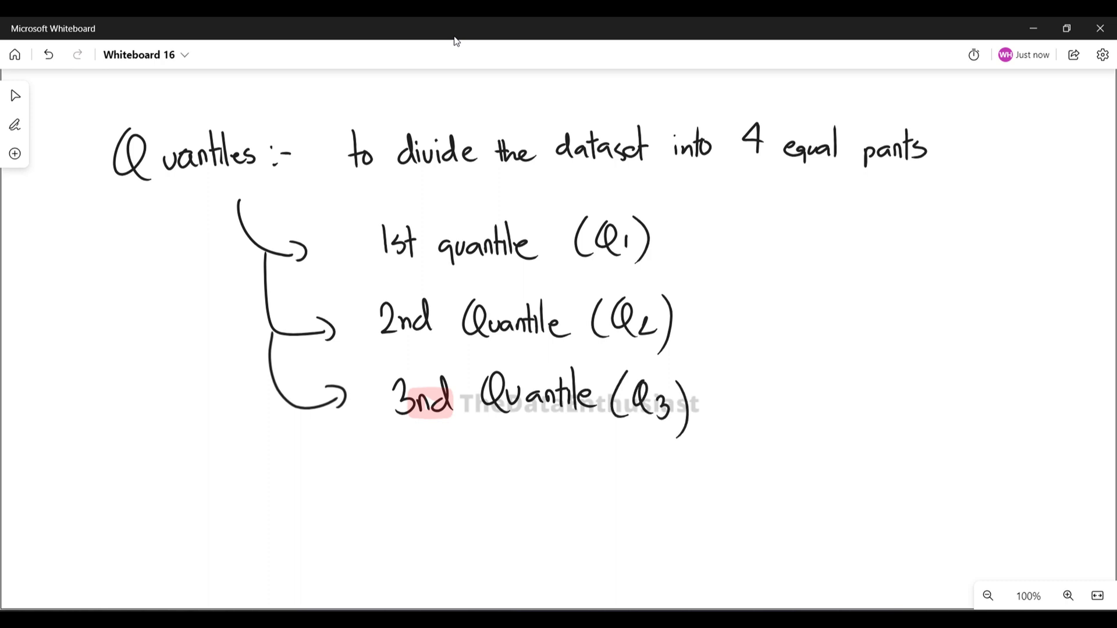
Map Q1 with an arrow to 25th percentile.
{"action": "left_click_drag", "start_coordinate": [667, 235], "coordinate": [688, 238]}
{"action": "mouse_move", "coordinate": [686, 228]}
{"action": "left_mouse_down"}
{"action": "mouse_move", "coordinate": [689, 246]}
{"action": "mouse_move", "coordinate": [738, 235]}
{"action": "mouse_move", "coordinate": [749, 248]}
{"action": "left_mouse_up"}
{"action": "left_click_drag", "start_coordinate": [751, 227], "coordinate": [734, 247]}
{"action": "left_click_drag", "start_coordinate": [771, 213], "coordinate": [769, 231]}
{"action": "left_click_drag", "start_coordinate": [763, 222], "coordinate": [808, 251]}
{"action": "left_click_drag", "start_coordinate": [820, 235], "coordinate": [845, 242]}
{"action": "left_click_drag", "start_coordinate": [851, 237], "coordinate": [860, 240]}
{"action": "left_click_drag", "start_coordinate": [860, 232], "coordinate": [880, 241]}
{"action": "mouse_move", "coordinate": [875, 225]}
{"action": "left_mouse_down"}
{"action": "mouse_move", "coordinate": [888, 223]}
{"action": "mouse_move", "coordinate": [890, 241]}
{"action": "left_mouse_up"}
{"action": "left_click_drag", "start_coordinate": [894, 203], "coordinate": [896, 241]}
{"action": "mouse_move", "coordinate": [901, 235]}
{"action": "left_mouse_down"}
{"action": "mouse_move", "coordinate": [914, 224]}
{"action": "mouse_move", "coordinate": [924, 244]}
{"action": "left_mouse_up"}
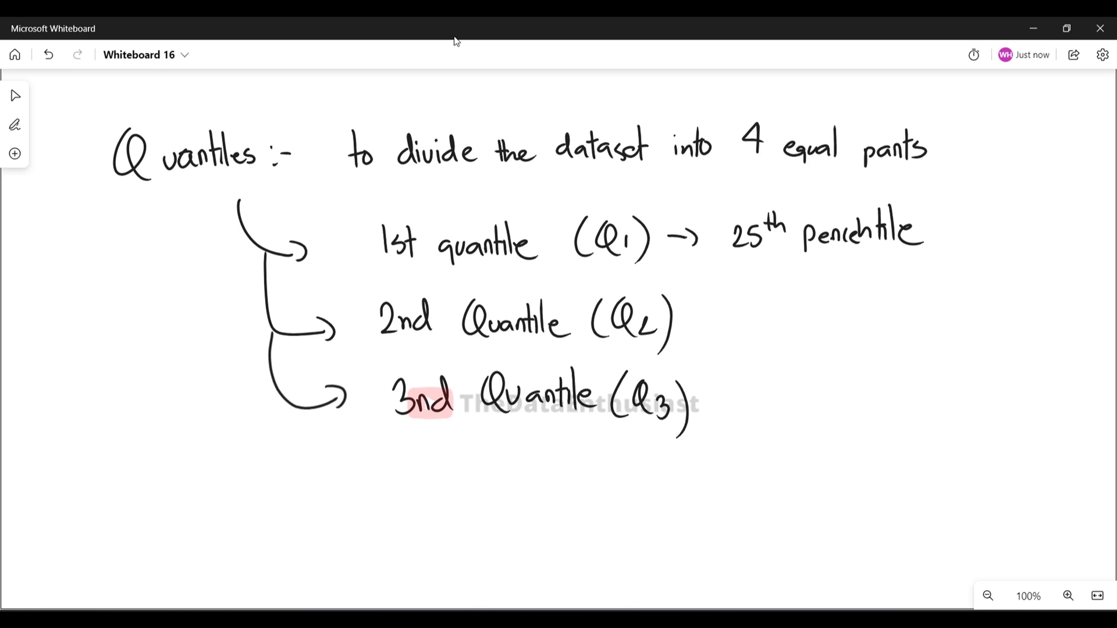
Map Q2 with an arrow to 50th percentile.
{"action": "left_click_drag", "start_coordinate": [686, 330], "coordinate": [707, 332]}
{"action": "left_click_drag", "start_coordinate": [709, 324], "coordinate": [714, 349]}
{"action": "mouse_move", "coordinate": [764, 312]}
{"action": "left_mouse_down"}
{"action": "mouse_move", "coordinate": [749, 340]}
{"action": "mouse_move", "coordinate": [783, 318]}
{"action": "left_mouse_up"}
{"action": "left_click_drag", "start_coordinate": [778, 305], "coordinate": [790, 304]}
{"action": "mouse_move", "coordinate": [793, 296]}
{"action": "left_mouse_down"}
{"action": "mouse_move", "coordinate": [820, 337]}
{"action": "mouse_move", "coordinate": [861, 327]}
{"action": "left_mouse_up"}
{"action": "left_click_drag", "start_coordinate": [861, 319], "coordinate": [887, 329]}
{"action": "mouse_move", "coordinate": [894, 302]}
{"action": "left_mouse_down"}
{"action": "mouse_move", "coordinate": [893, 329]}
{"action": "mouse_move", "coordinate": [903, 317]}
{"action": "left_mouse_up"}
{"action": "left_click", "coordinate": [917, 327]}
{"action": "mouse_move", "coordinate": [908, 293]}
{"action": "left_mouse_down"}
{"action": "mouse_move", "coordinate": [910, 327]}
{"action": "mouse_move", "coordinate": [937, 332]}
{"action": "left_mouse_up"}
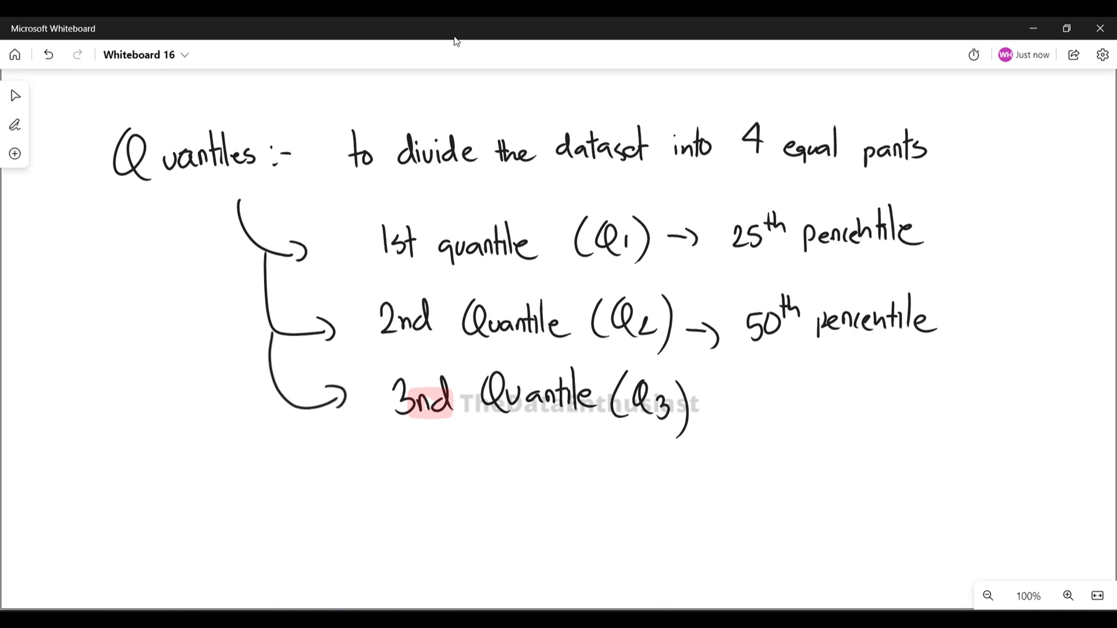
Map Q3 with an arrow to 75th percentile.
{"action": "mouse_move", "coordinate": [728, 422]}
{"action": "left_mouse_down"}
{"action": "mouse_move", "coordinate": [754, 420]}
{"action": "mouse_move", "coordinate": [752, 434]}
{"action": "mouse_move", "coordinate": [801, 429]}
{"action": "left_mouse_up"}
{"action": "mouse_move", "coordinate": [823, 387]}
{"action": "left_mouse_down"}
{"action": "mouse_move", "coordinate": [821, 409]}
{"action": "mouse_move", "coordinate": [831, 396]}
{"action": "left_mouse_up"}
{"action": "left_click_drag", "start_coordinate": [830, 385], "coordinate": [849, 440]}
{"action": "left_click_drag", "start_coordinate": [851, 419], "coordinate": [901, 424]}
{"action": "left_click", "coordinate": [883, 419]}
{"action": "mouse_move", "coordinate": [909, 415]}
{"action": "left_mouse_down"}
{"action": "mouse_move", "coordinate": [903, 426]}
{"action": "mouse_move", "coordinate": [924, 424]}
{"action": "left_mouse_up"}
{"action": "mouse_move", "coordinate": [917, 428]}
{"action": "left_mouse_down"}
{"action": "mouse_move", "coordinate": [929, 396]}
{"action": "mouse_move", "coordinate": [938, 428]}
{"action": "left_mouse_up"}
{"action": "left_click_drag", "start_coordinate": [936, 402], "coordinate": [960, 430]}
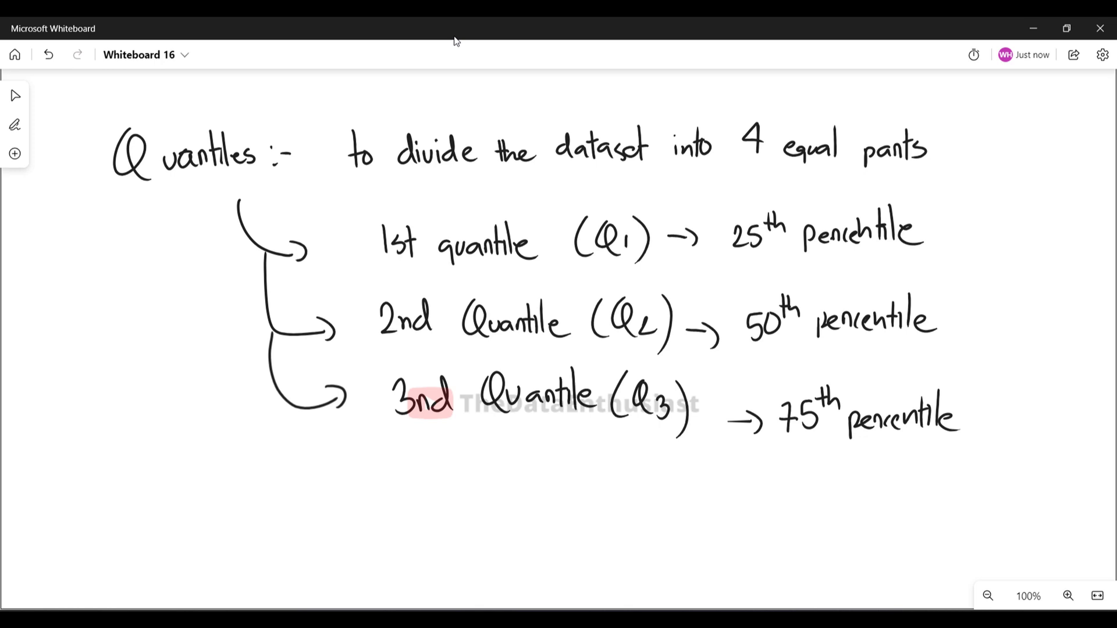
Below the previous notes, handwrite the heading 'Interquartile range:' and undo a stray stroke.
{"action": "scroll", "coordinate": [559, 291], "scroll_direction": "down", "scroll_amount": 5}
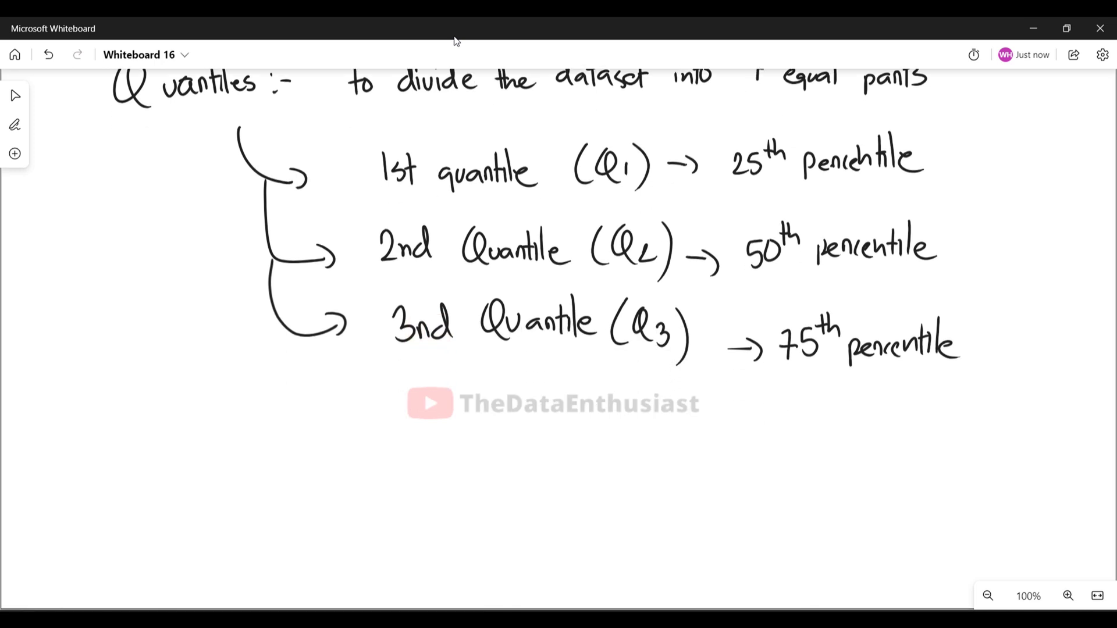
{"action": "left_click_drag", "start_coordinate": [169, 212], "coordinate": [185, 232]}
{"action": "left_click_drag", "start_coordinate": [188, 217], "coordinate": [240, 216]}
{"action": "mouse_move", "coordinate": [248, 217]}
{"action": "left_mouse_down"}
{"action": "mouse_move", "coordinate": [260, 234]}
{"action": "mouse_move", "coordinate": [305, 210]}
{"action": "left_mouse_up"}
{"action": "mouse_move", "coordinate": [313, 192]}
{"action": "left_mouse_down"}
{"action": "mouse_move", "coordinate": [315, 224]}
{"action": "mouse_move", "coordinate": [330, 224]}
{"action": "left_mouse_up"}
{"action": "mouse_move", "coordinate": [334, 192]}
{"action": "left_mouse_down"}
{"action": "mouse_move", "coordinate": [356, 221]}
{"action": "mouse_move", "coordinate": [401, 216]}
{"action": "mouse_move", "coordinate": [404, 236]}
{"action": "mouse_move", "coordinate": [414, 214]}
{"action": "mouse_move", "coordinate": [459, 224]}
{"action": "mouse_move", "coordinate": [460, 249]}
{"action": "left_mouse_up"}
{"action": "key", "text": "ctrl+z"}
{"action": "mouse_move", "coordinate": [466, 219]}
{"action": "left_mouse_down"}
{"action": "mouse_move", "coordinate": [483, 224]}
{"action": "mouse_move", "coordinate": [503, 207]}
{"action": "left_mouse_up"}
{"action": "left_click_drag", "start_coordinate": [501, 218], "coordinate": [506, 224]}
{"action": "left_click_drag", "start_coordinate": [514, 207], "coordinate": [535, 207]}
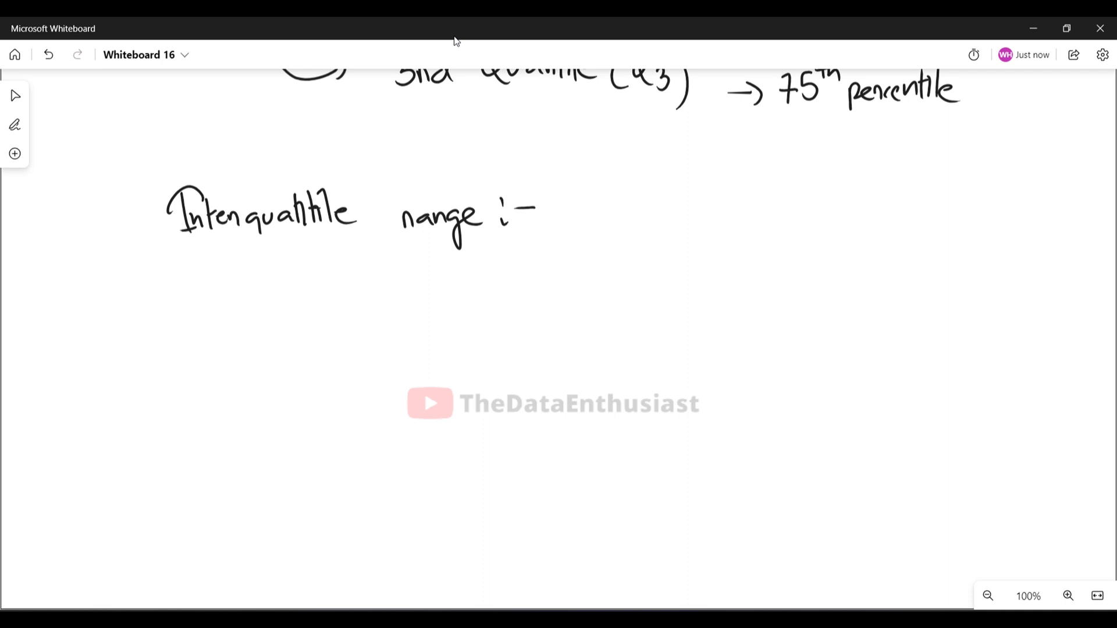
Continue the definition: 'measure of variability based on quantiles'.
{"action": "left_click_drag", "start_coordinate": [577, 227], "coordinate": [682, 223]}
{"action": "mouse_move", "coordinate": [708, 208]}
{"action": "left_mouse_down"}
{"action": "mouse_move", "coordinate": [704, 220]}
{"action": "mouse_move", "coordinate": [711, 211]}
{"action": "left_mouse_up"}
{"action": "mouse_move", "coordinate": [728, 195]}
{"action": "left_mouse_down"}
{"action": "mouse_move", "coordinate": [721, 227]}
{"action": "mouse_move", "coordinate": [810, 220]}
{"action": "left_mouse_up"}
{"action": "mouse_move", "coordinate": [811, 215]}
{"action": "left_mouse_down"}
{"action": "mouse_move", "coordinate": [850, 221]}
{"action": "mouse_move", "coordinate": [876, 274]}
{"action": "left_mouse_up"}
{"action": "left_click_drag", "start_coordinate": [920, 189], "coordinate": [950, 220]}
{"action": "left_click_drag", "start_coordinate": [955, 210], "coordinate": [998, 173]}
{"action": "mouse_move", "coordinate": [591, 281]}
{"action": "left_mouse_down"}
{"action": "mouse_move", "coordinate": [585, 294]}
{"action": "mouse_move", "coordinate": [629, 285]}
{"action": "mouse_move", "coordinate": [640, 300]}
{"action": "left_mouse_up"}
{"action": "left_click_drag", "start_coordinate": [645, 277], "coordinate": [684, 290]}
{"action": "mouse_move", "coordinate": [690, 264]}
{"action": "left_mouse_down"}
{"action": "mouse_move", "coordinate": [693, 291]}
{"action": "mouse_move", "coordinate": [696, 271]}
{"action": "left_mouse_up"}
{"action": "left_click_drag", "start_coordinate": [702, 256], "coordinate": [703, 291]}
{"action": "left_click_drag", "start_coordinate": [707, 284], "coordinate": [724, 296]}
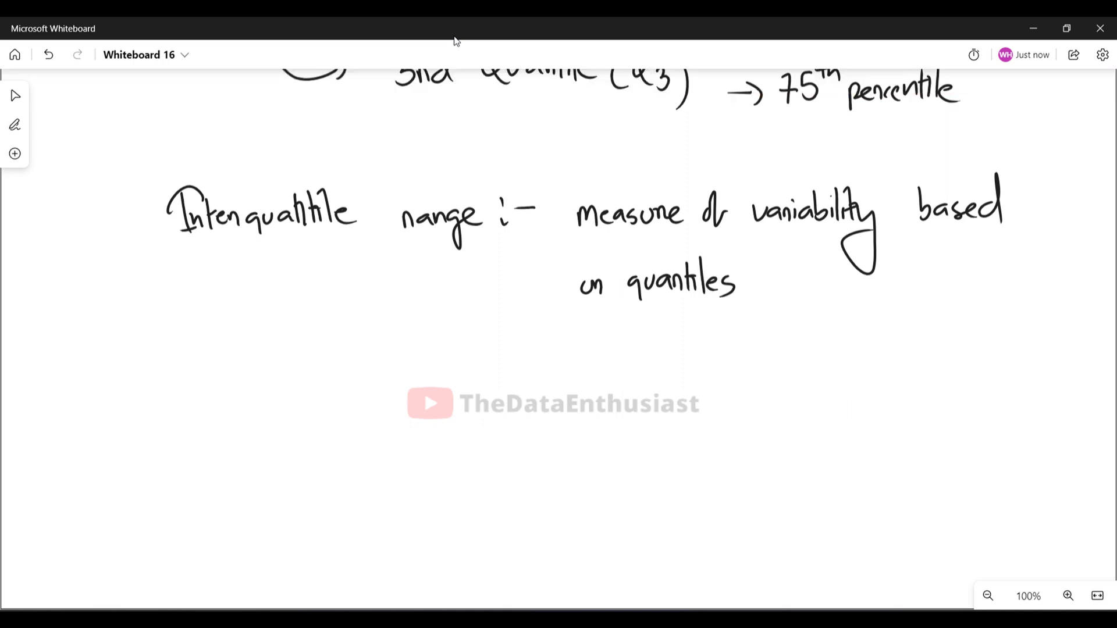
{"action": "left_click_drag", "start_coordinate": [587, 273], "coordinate": [580, 280]}
Write the formula 'Q3 − Q1 = IQR' below the definition.
{"action": "mouse_move", "coordinate": [265, 372]}
{"action": "left_mouse_down"}
{"action": "mouse_move", "coordinate": [256, 416]}
{"action": "mouse_move", "coordinate": [278, 420]}
{"action": "left_mouse_up"}
{"action": "mouse_move", "coordinate": [281, 397]}
{"action": "left_mouse_down"}
{"action": "mouse_move", "coordinate": [284, 421]}
{"action": "mouse_move", "coordinate": [354, 401]}
{"action": "left_mouse_up"}
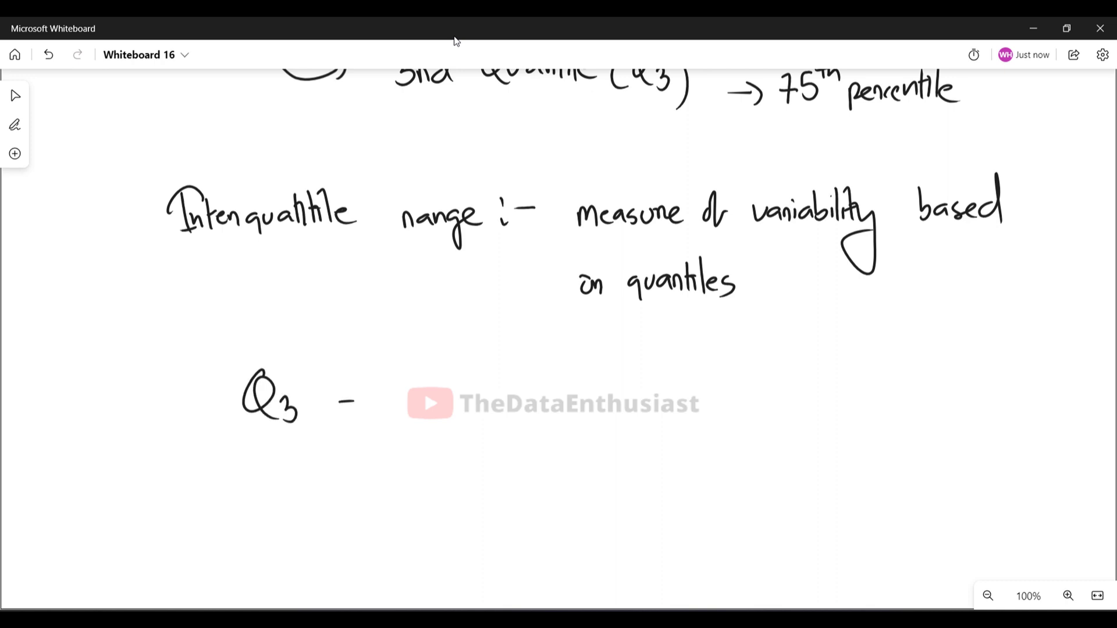
{"action": "mouse_move", "coordinate": [411, 376]}
{"action": "left_mouse_down"}
{"action": "mouse_move", "coordinate": [433, 415]}
{"action": "mouse_move", "coordinate": [501, 394]}
{"action": "mouse_move", "coordinate": [501, 406]}
{"action": "left_mouse_up"}
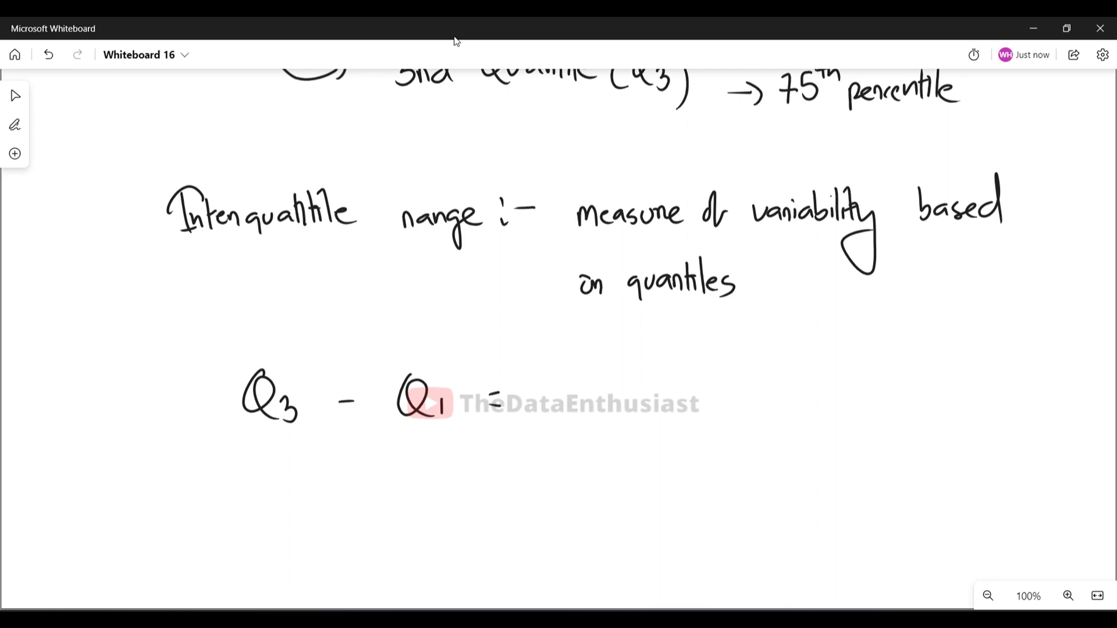
{"action": "left_click_drag", "start_coordinate": [544, 373], "coordinate": [574, 370]}
{"action": "mouse_move", "coordinate": [559, 371]}
{"action": "left_mouse_down"}
{"action": "mouse_move", "coordinate": [561, 408]}
{"action": "mouse_move", "coordinate": [573, 405]}
{"action": "left_mouse_up"}
{"action": "left_click_drag", "start_coordinate": [591, 373], "coordinate": [580, 402]}
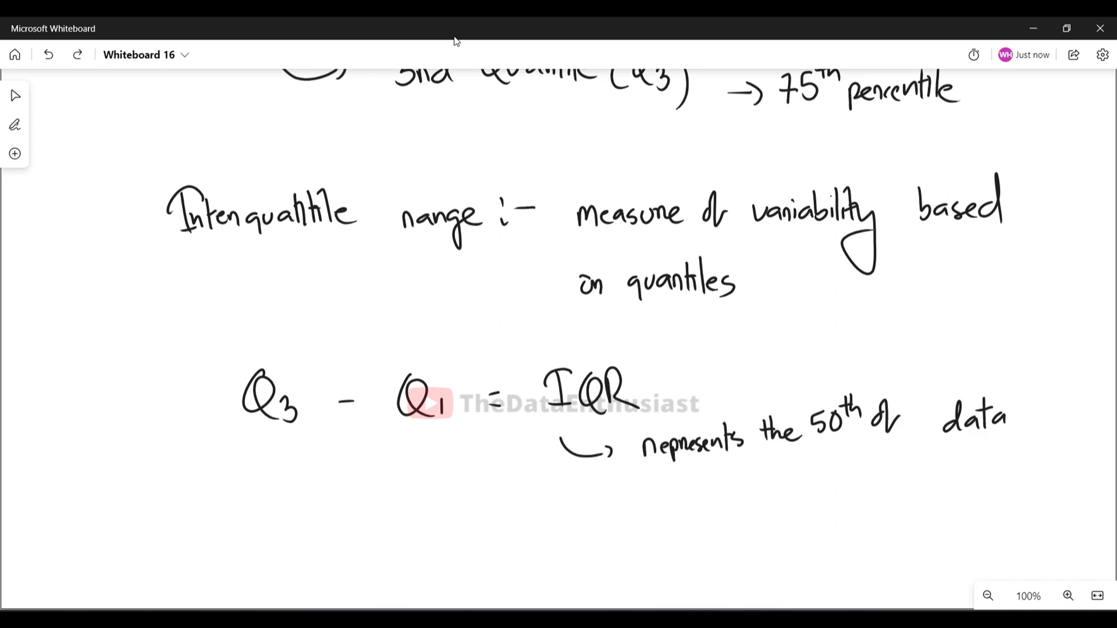
{"action": "key", "text": "ctrl+z"}
{"action": "key", "text": "ctrl+z"}
{"action": "key", "text": "ctrl+z"}
{"action": "key", "text": "ctrl+z"}
{"action": "key", "text": "ctrl+z"}
{"action": "key", "text": "ctrl+z"}
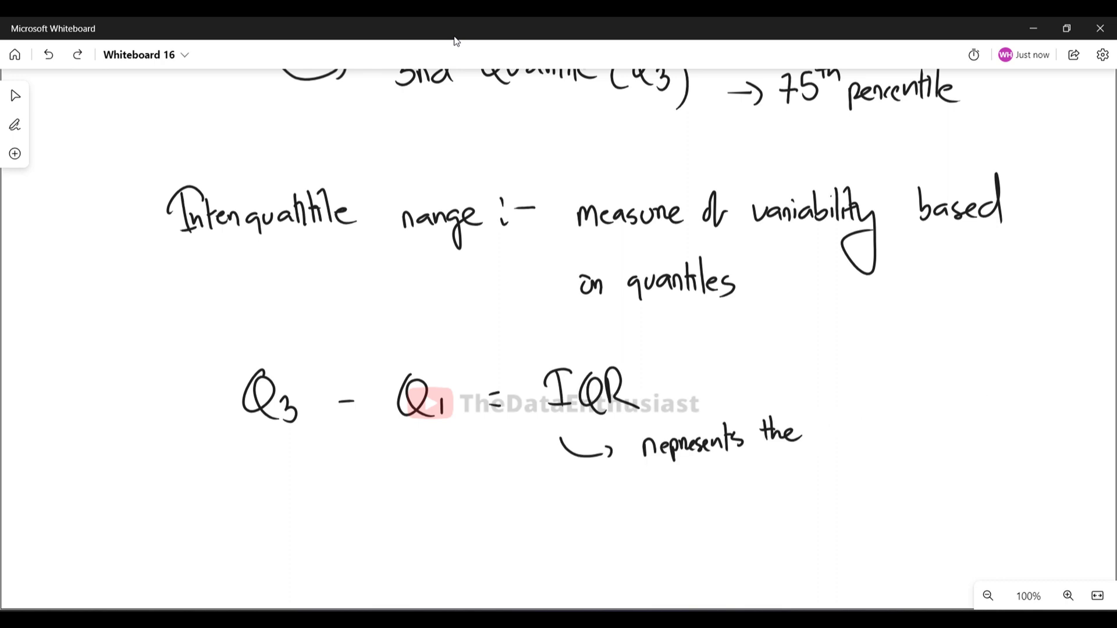
Write the first IQR point: it represents 50% of the dataset.
{"action": "mouse_move", "coordinate": [840, 412]}
{"action": "left_mouse_down"}
{"action": "mouse_move", "coordinate": [826, 432]}
{"action": "mouse_move", "coordinate": [848, 415]}
{"action": "left_mouse_up"}
{"action": "mouse_move", "coordinate": [871, 413]}
{"action": "left_mouse_down"}
{"action": "mouse_move", "coordinate": [865, 431]}
{"action": "mouse_move", "coordinate": [937, 429]}
{"action": "left_mouse_up"}
{"action": "left_click_drag", "start_coordinate": [945, 401], "coordinate": [974, 430]}
{"action": "mouse_move", "coordinate": [1004, 410]}
{"action": "left_mouse_down"}
{"action": "mouse_move", "coordinate": [994, 416]}
{"action": "mouse_move", "coordinate": [1009, 422]}
{"action": "left_mouse_up"}
{"action": "left_click_drag", "start_coordinate": [1018, 408], "coordinate": [1029, 422]}
{"action": "left_click_drag", "start_coordinate": [1023, 415], "coordinate": [1042, 418]}
{"action": "mouse_move", "coordinate": [1065, 400]}
{"action": "left_mouse_down"}
{"action": "mouse_move", "coordinate": [1051, 420]}
{"action": "mouse_move", "coordinate": [1072, 420]}
{"action": "left_mouse_up"}
{"action": "left_click_drag", "start_coordinate": [1075, 388], "coordinate": [1077, 422]}
{"action": "left_click_drag", "start_coordinate": [1069, 407], "coordinate": [1085, 391]}
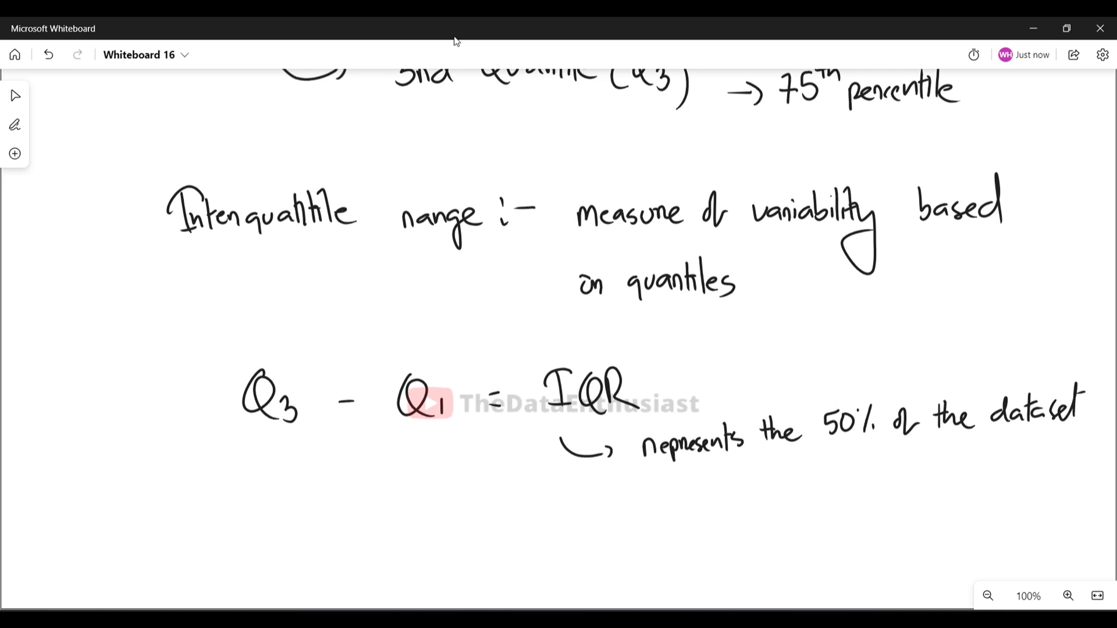
Write a second IQR arrow point: 'find variability in skewed dist'.
{"action": "left_click_drag", "start_coordinate": [581, 469], "coordinate": [613, 502]}
{"action": "left_click_drag", "start_coordinate": [646, 487], "coordinate": [636, 512]}
{"action": "left_click_drag", "start_coordinate": [651, 499], "coordinate": [725, 508]}
{"action": "left_click_drag", "start_coordinate": [728, 499], "coordinate": [749, 507]}
{"action": "left_click_drag", "start_coordinate": [758, 495], "coordinate": [781, 506]}
{"action": "left_click_drag", "start_coordinate": [784, 477], "coordinate": [794, 507]}
{"action": "mouse_move", "coordinate": [789, 487]}
{"action": "left_mouse_down"}
{"action": "mouse_move", "coordinate": [802, 485]}
{"action": "mouse_move", "coordinate": [810, 518]}
{"action": "left_mouse_up"}
{"action": "left_click_drag", "start_coordinate": [832, 482], "coordinate": [850, 496]}
{"action": "left_click_drag", "start_coordinate": [887, 466], "coordinate": [912, 495]}
{"action": "mouse_move", "coordinate": [914, 482]}
{"action": "left_mouse_down"}
{"action": "mouse_move", "coordinate": [957, 466]}
{"action": "mouse_move", "coordinate": [973, 489]}
{"action": "left_mouse_up"}
{"action": "left_click_drag", "start_coordinate": [989, 478], "coordinate": [997, 488]}
{"action": "left_click_drag", "start_coordinate": [1016, 457], "coordinate": [1012, 489]}
Write a third arrow point, 'to deal with dataset with', and restore the displaced Q1.
{"action": "left_click_drag", "start_coordinate": [582, 519], "coordinate": [663, 565]}
{"action": "mouse_move", "coordinate": [693, 540]}
{"action": "left_mouse_down"}
{"action": "mouse_move", "coordinate": [725, 563]}
{"action": "mouse_move", "coordinate": [767, 562]}
{"action": "left_mouse_up"}
{"action": "mouse_move", "coordinate": [774, 535]}
{"action": "left_mouse_down"}
{"action": "mouse_move", "coordinate": [782, 561]}
{"action": "mouse_move", "coordinate": [855, 554]}
{"action": "left_mouse_up"}
{"action": "mouse_move", "coordinate": [859, 541]}
{"action": "left_mouse_down"}
{"action": "mouse_move", "coordinate": [866, 554]}
{"action": "mouse_move", "coordinate": [864, 536]}
{"action": "left_mouse_up"}
{"action": "mouse_move", "coordinate": [882, 538]}
{"action": "left_mouse_down"}
{"action": "mouse_move", "coordinate": [872, 554]}
{"action": "mouse_move", "coordinate": [891, 553]}
{"action": "left_mouse_up"}
{"action": "mouse_move", "coordinate": [896, 523]}
{"action": "left_mouse_down"}
{"action": "mouse_move", "coordinate": [899, 554]}
{"action": "mouse_move", "coordinate": [941, 534]}
{"action": "mouse_move", "coordinate": [948, 548]}
{"action": "left_mouse_up"}
{"action": "mouse_move", "coordinate": [956, 518]}
{"action": "left_mouse_down"}
{"action": "mouse_move", "coordinate": [958, 550]}
{"action": "mouse_move", "coordinate": [971, 548]}
{"action": "left_mouse_up"}
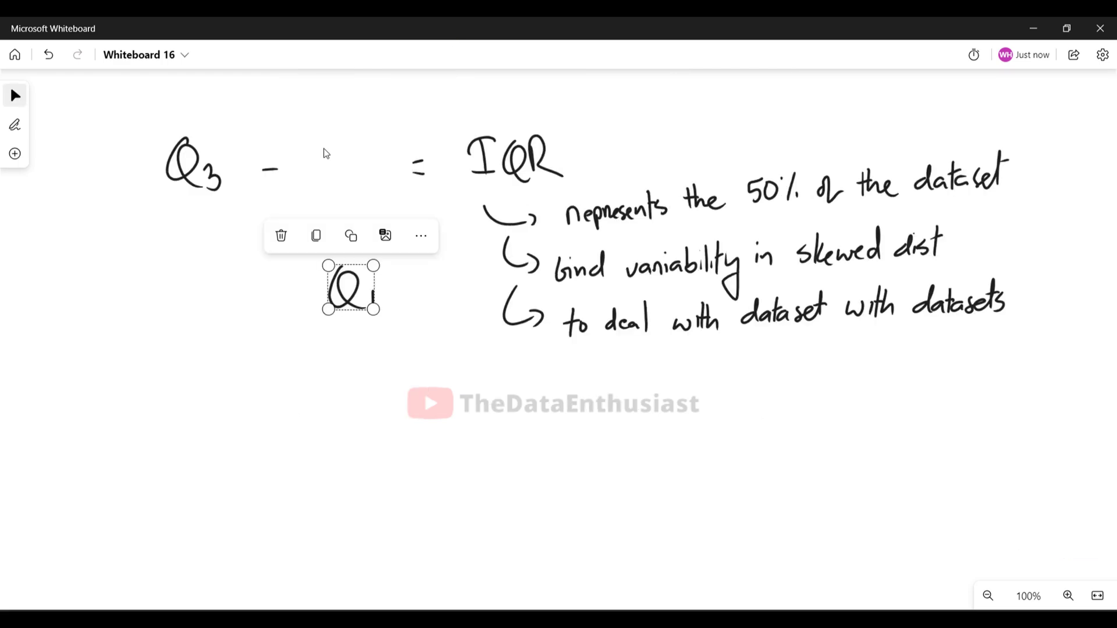
{"action": "key", "text": "ctrl+z"}
Scroll back to the 'Percentiles and Quantiles' title and its 75th-percentile definitions.
{"action": "left_click", "coordinate": [852, 448]}
{"action": "scroll", "coordinate": [943, 560], "scroll_direction": "up", "scroll_amount": 3}
{"action": "scroll", "coordinate": [944, 560], "scroll_direction": "up", "scroll_amount": 10}
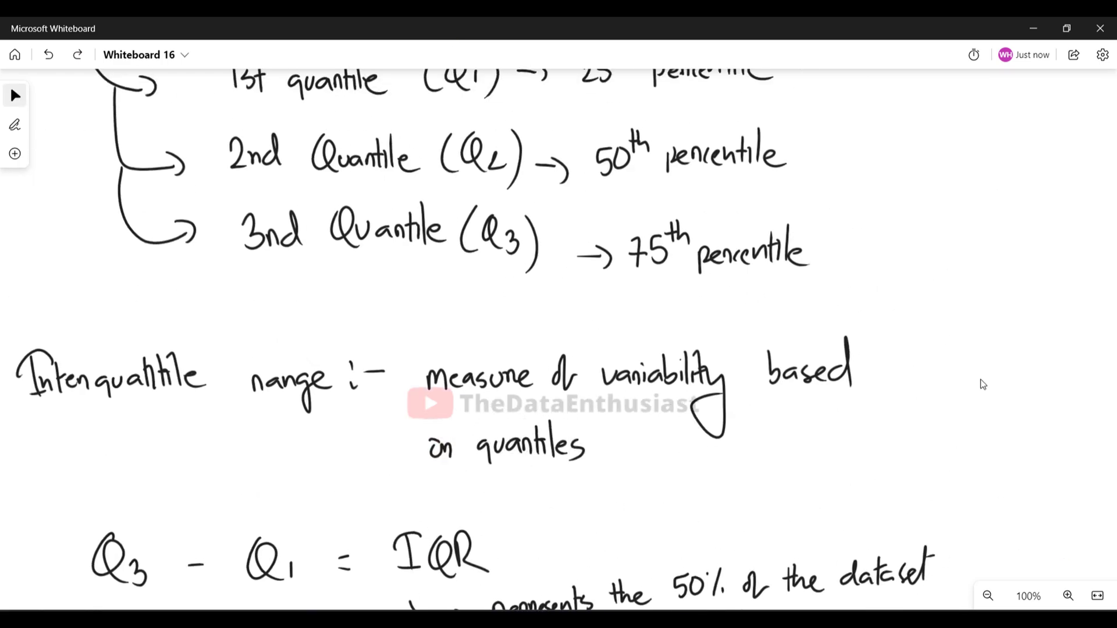
{"action": "scroll", "coordinate": [681, 190], "scroll_direction": "up", "scroll_amount": 10}
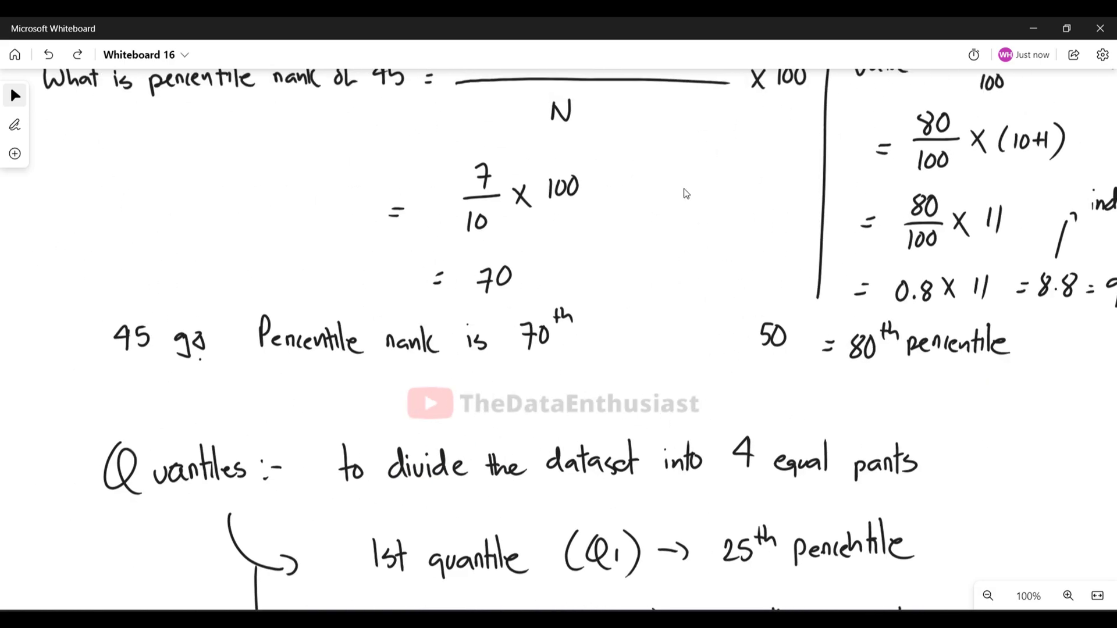
{"action": "scroll", "coordinate": [409, 363], "scroll_direction": "up", "scroll_amount": 10}
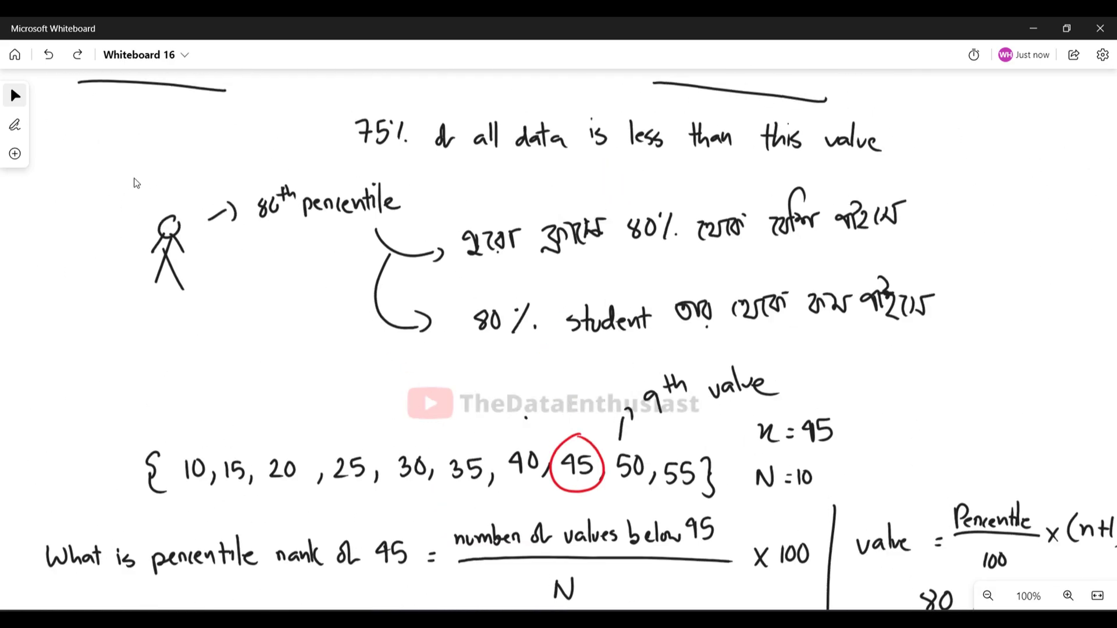
{"action": "scroll", "coordinate": [242, 407], "scroll_direction": "up", "scroll_amount": 3}
{"action": "scroll", "coordinate": [384, 197], "scroll_direction": "up", "scroll_amount": 4}
{"action": "scroll", "coordinate": [474, 229], "scroll_direction": "down", "scroll_amount": 3}
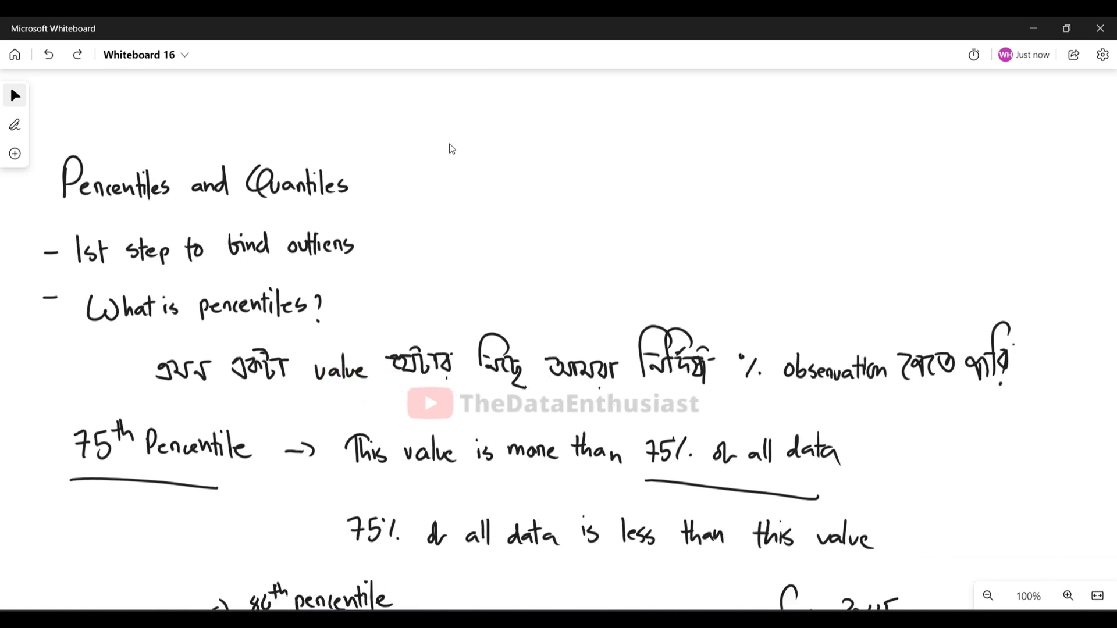